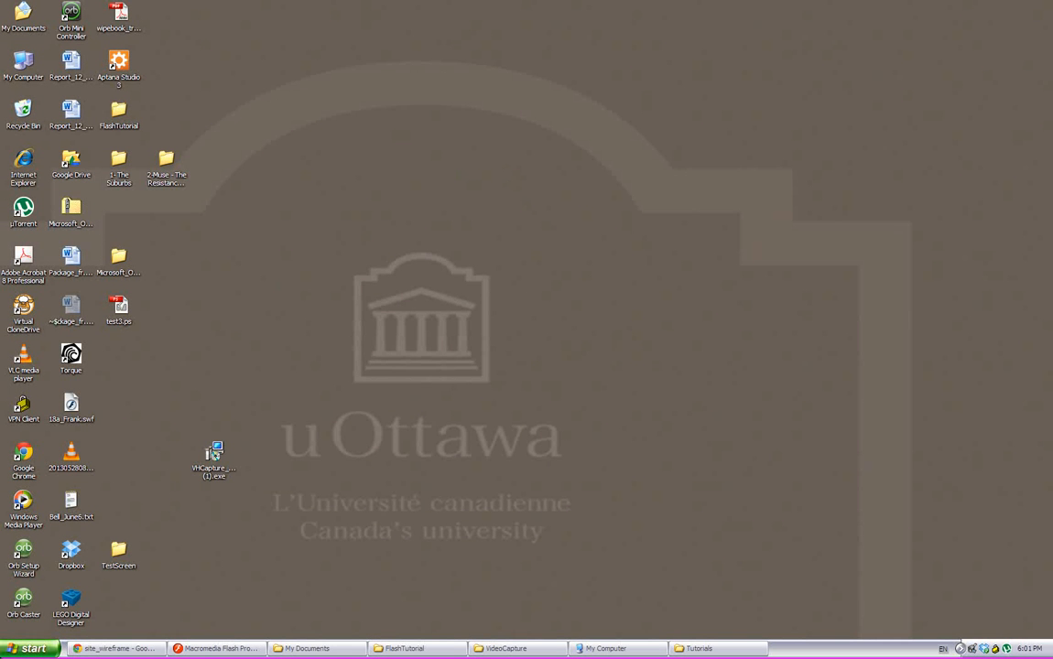
Launch Aptana Studio 3 and accept the proposed Aptana Studio 3 Workspace folder for this session.
key("super")
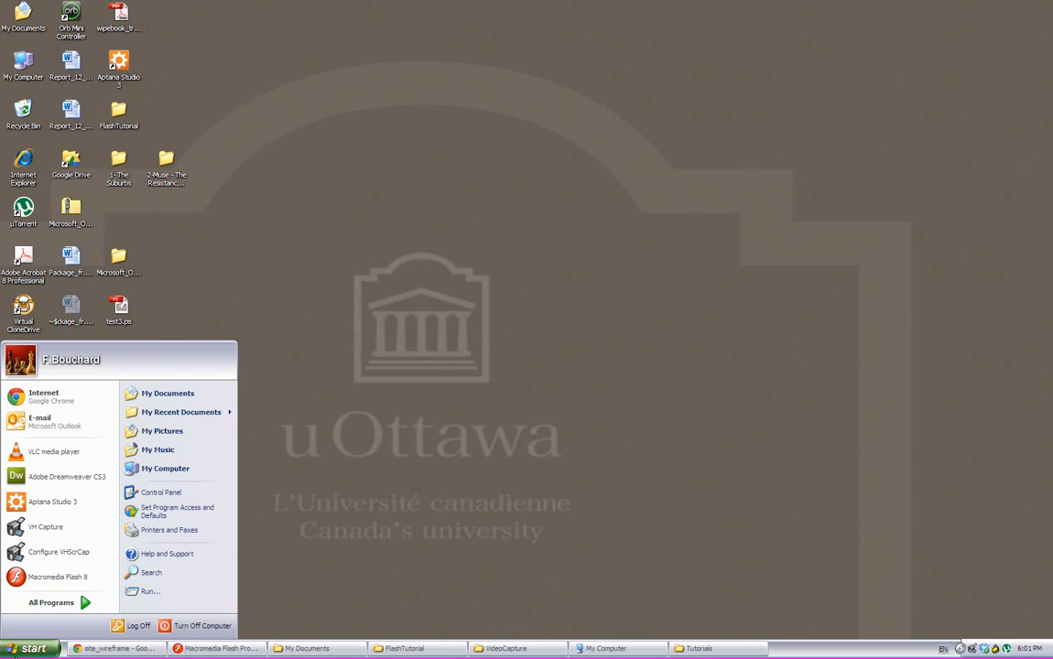
left_click(42, 501)
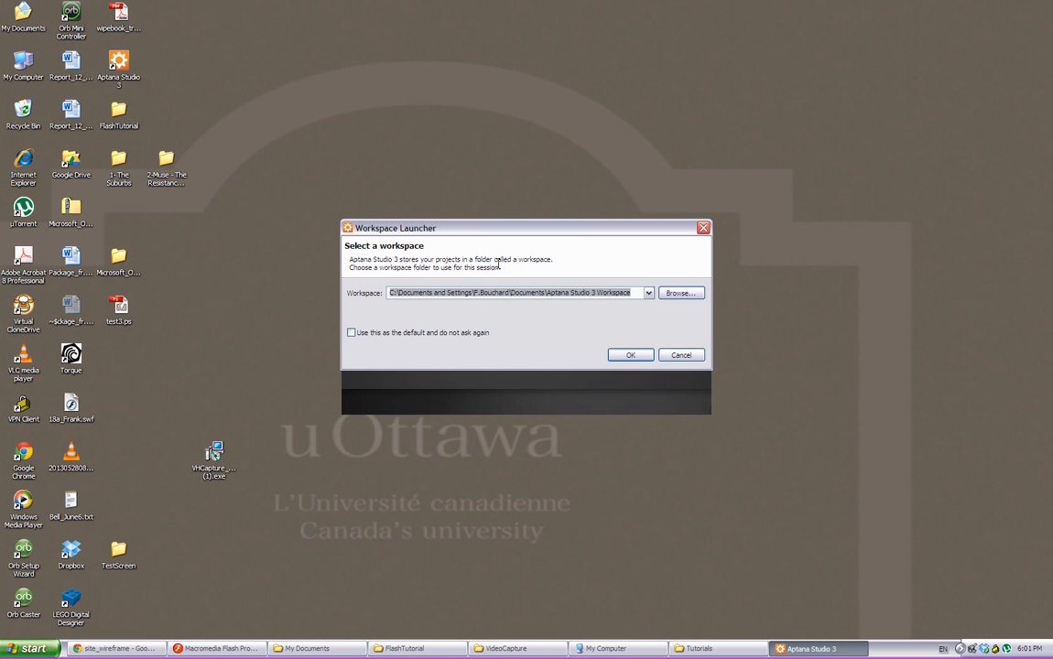
left_click(467, 293)
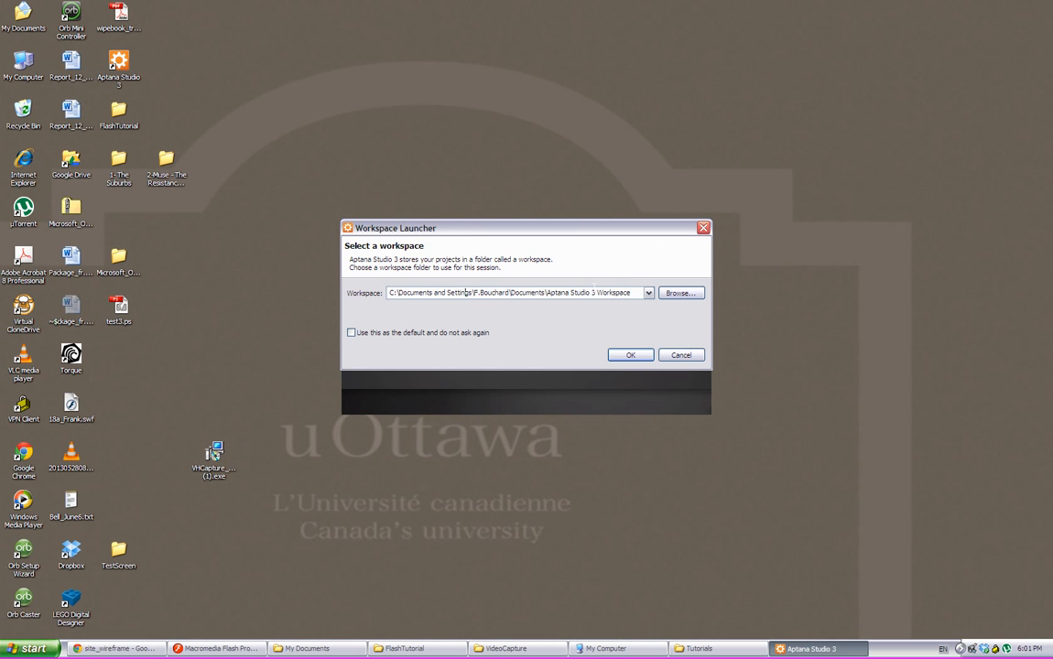
left_click_drag(451, 293, 627, 291)
left_click_drag(460, 290, 632, 291)
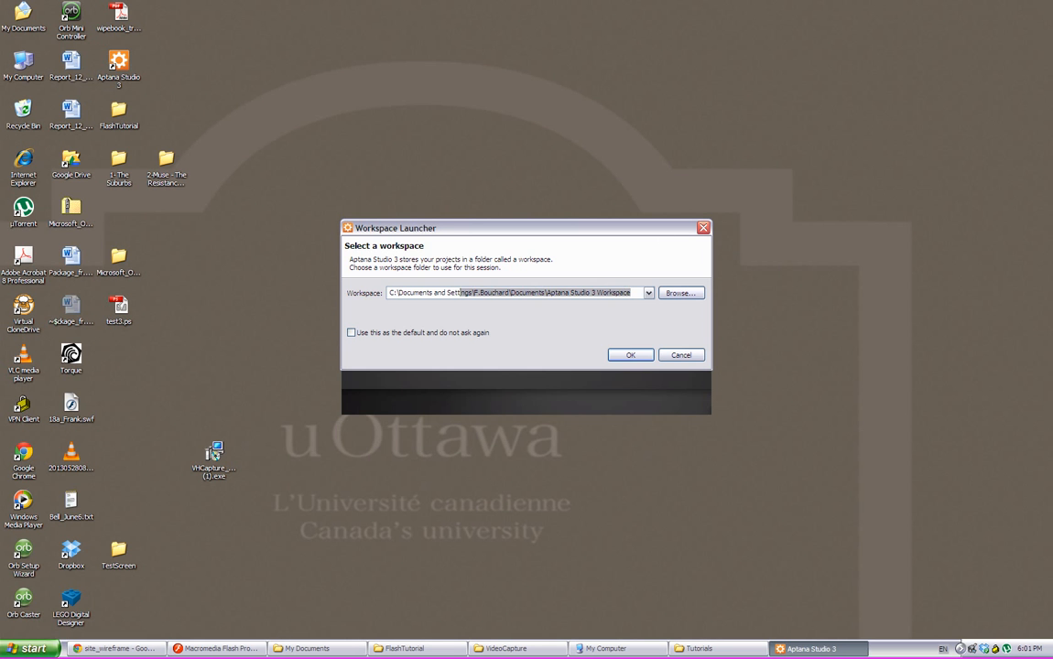
left_click_drag(446, 293, 634, 291)
left_click(635, 290)
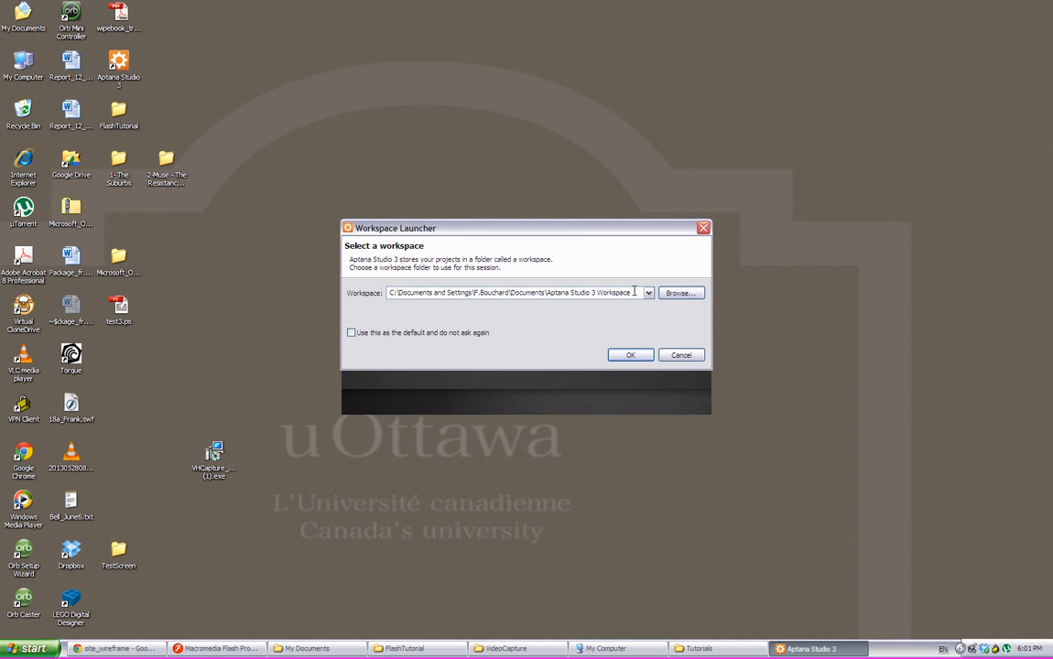
left_click(633, 357)
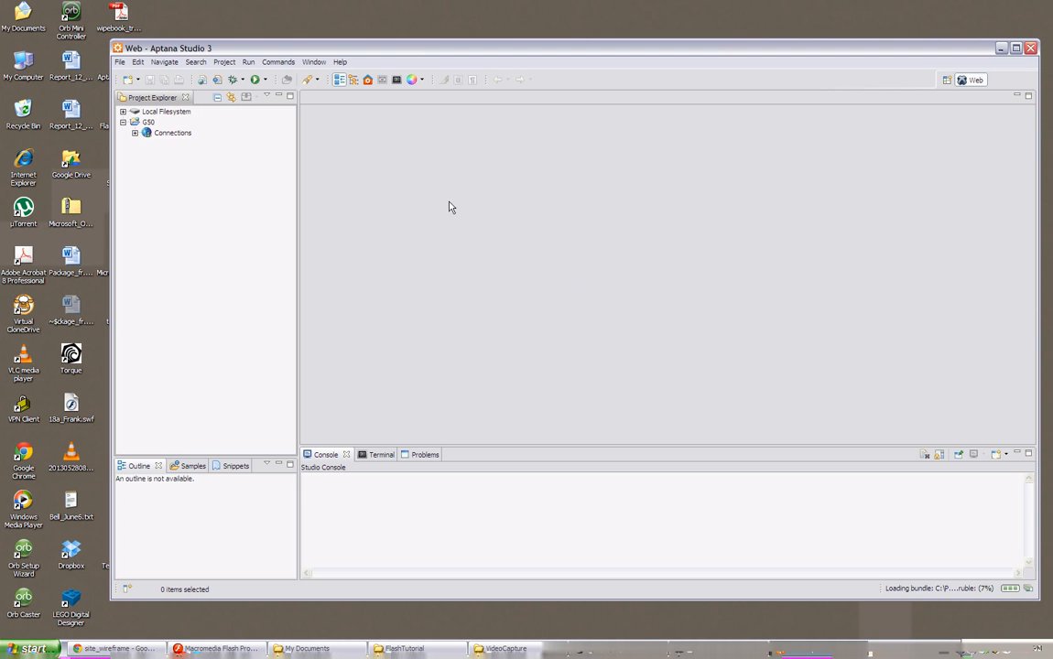
Collapse the G50 project and narrow the Project Explorer to give the editor area more room.
left_click(123, 122)
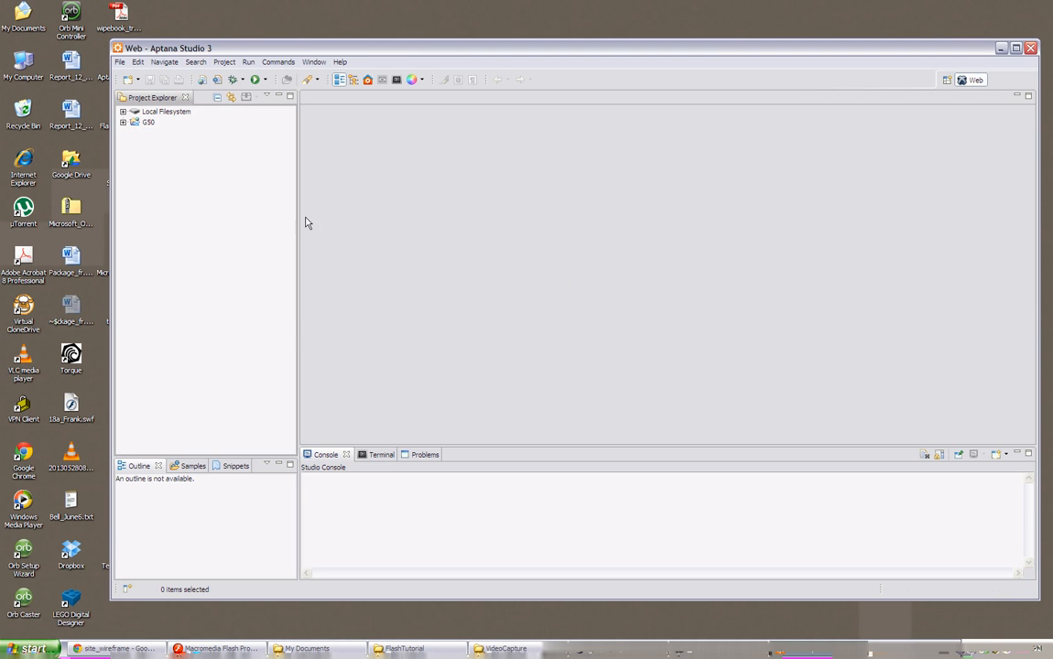
left_click_drag(299, 214, 256, 214)
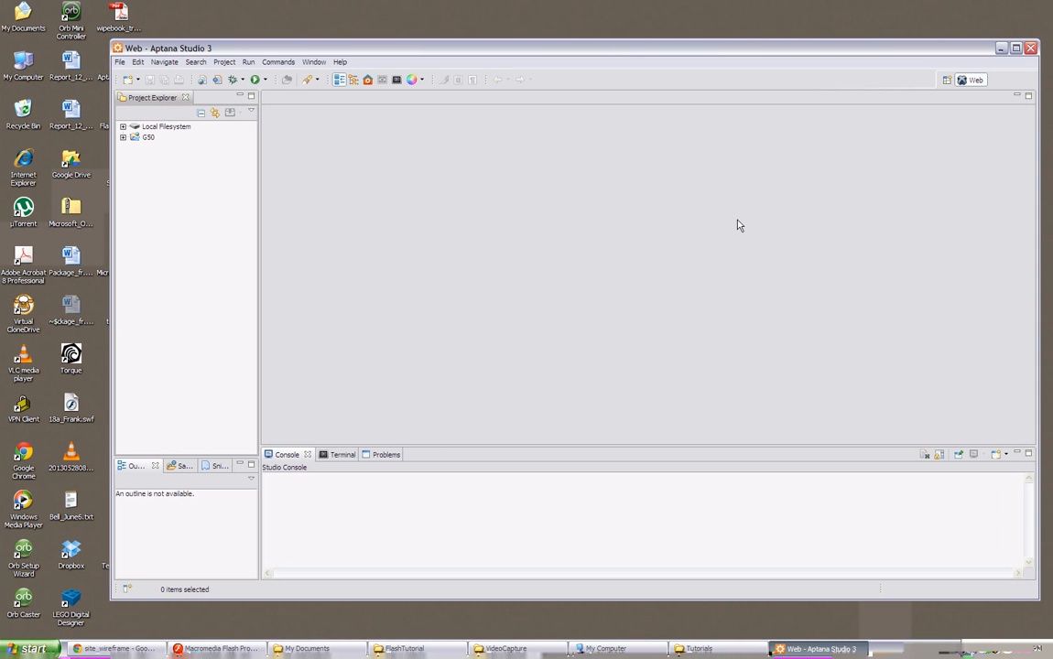
Create a web project named G49 from the Default Project template in the default location.
left_click(121, 62)
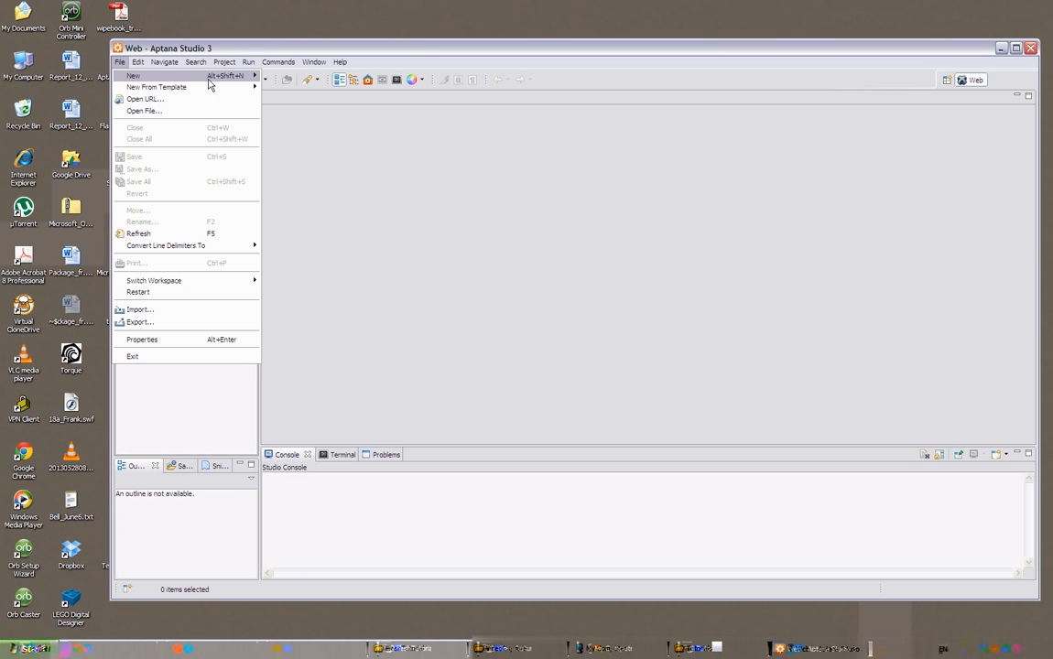
mouse_move(191, 77)
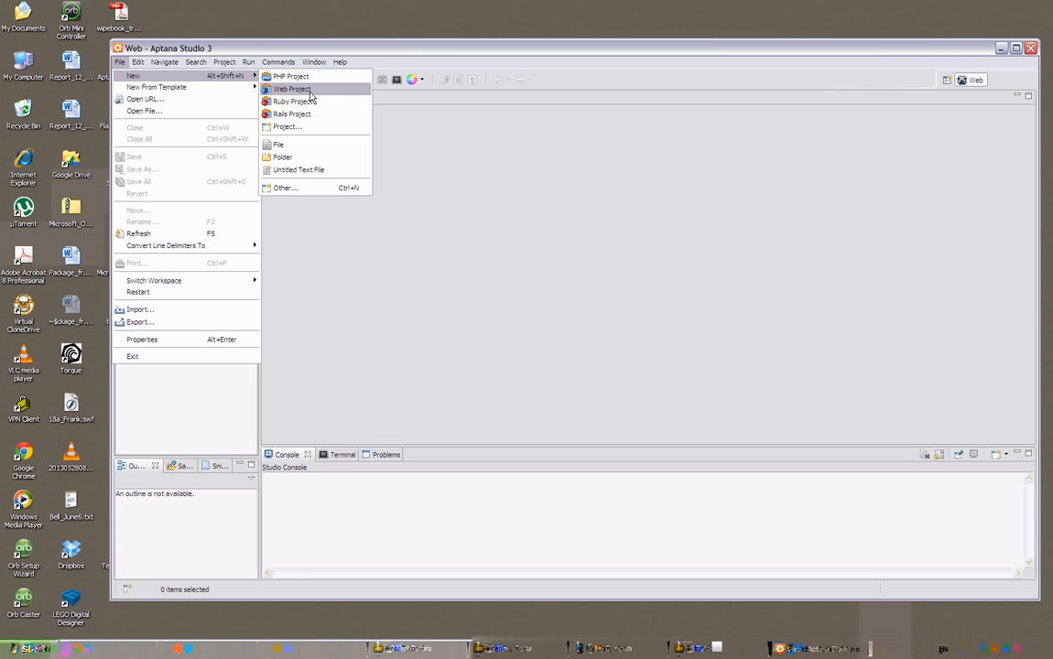
left_click(309, 94)
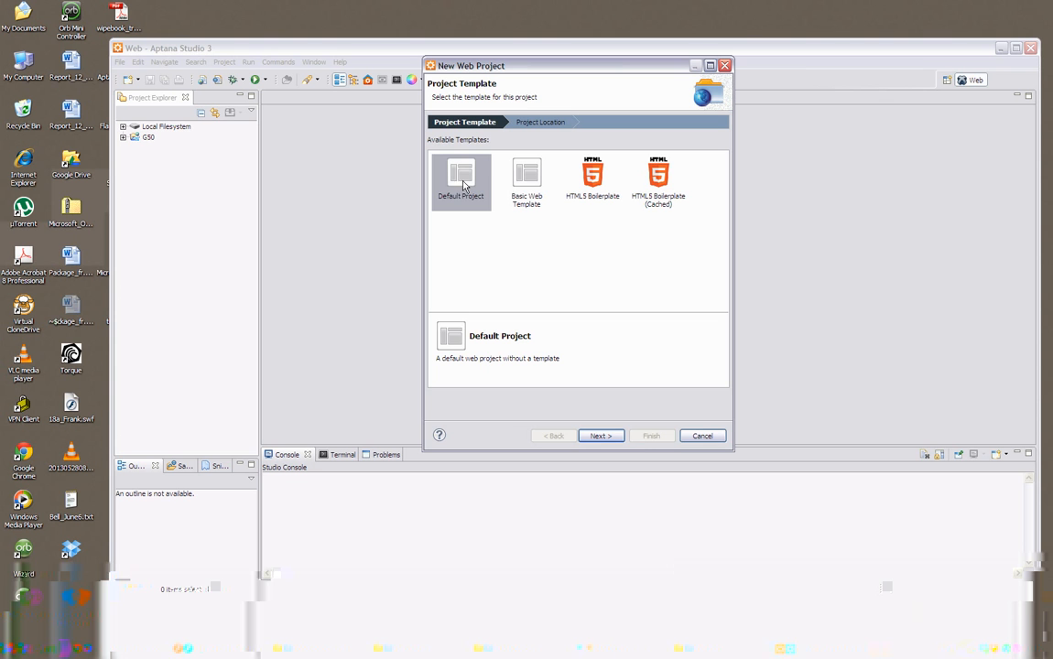
left_click(600, 437)
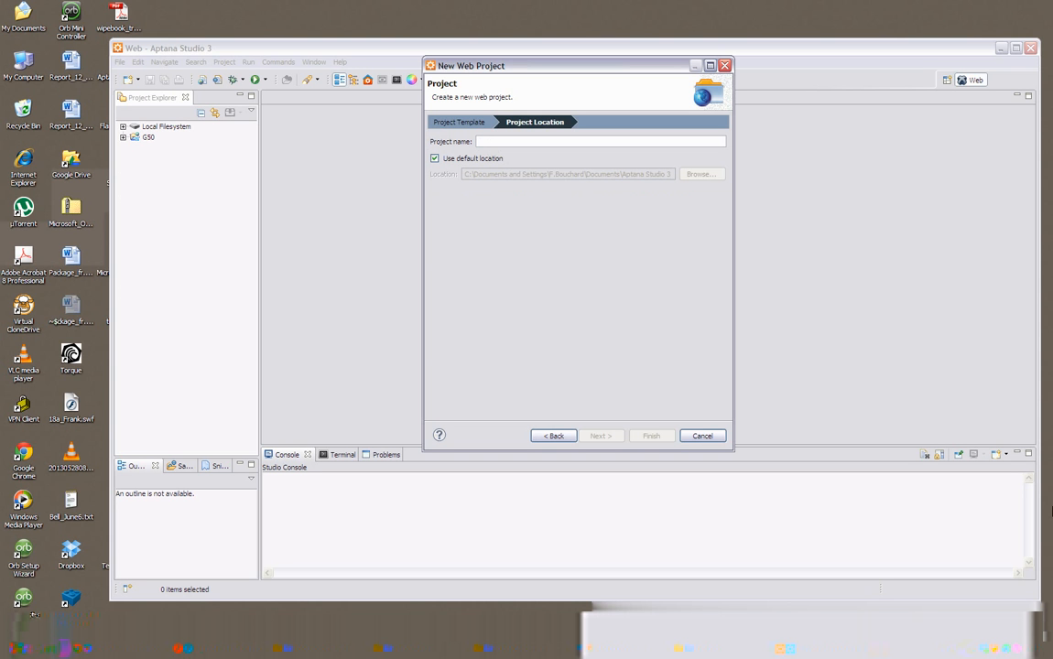
type("G49")
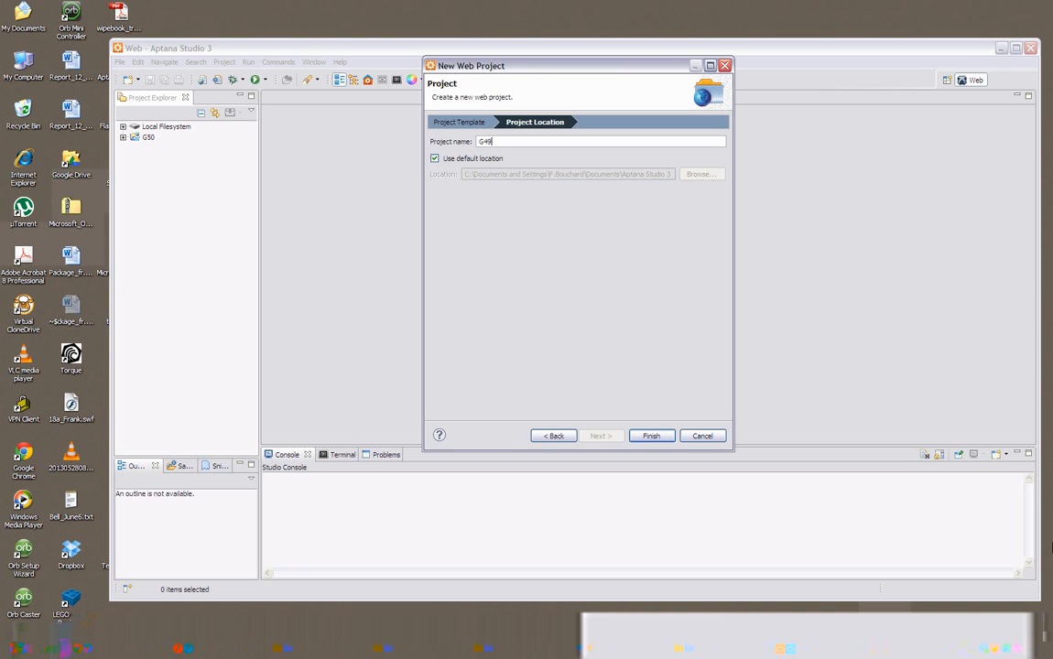
left_click(647, 438)
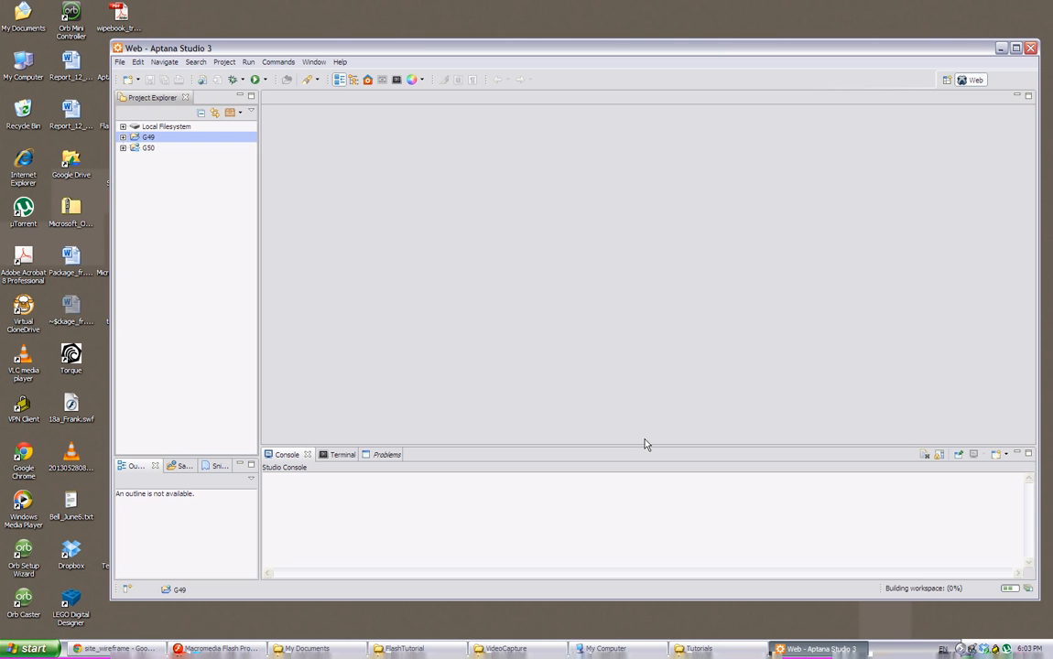
In the G49 project's connection settings, name the connection G49 and select engtech.uottawa.ca as the remote destination.
left_click(123, 137)
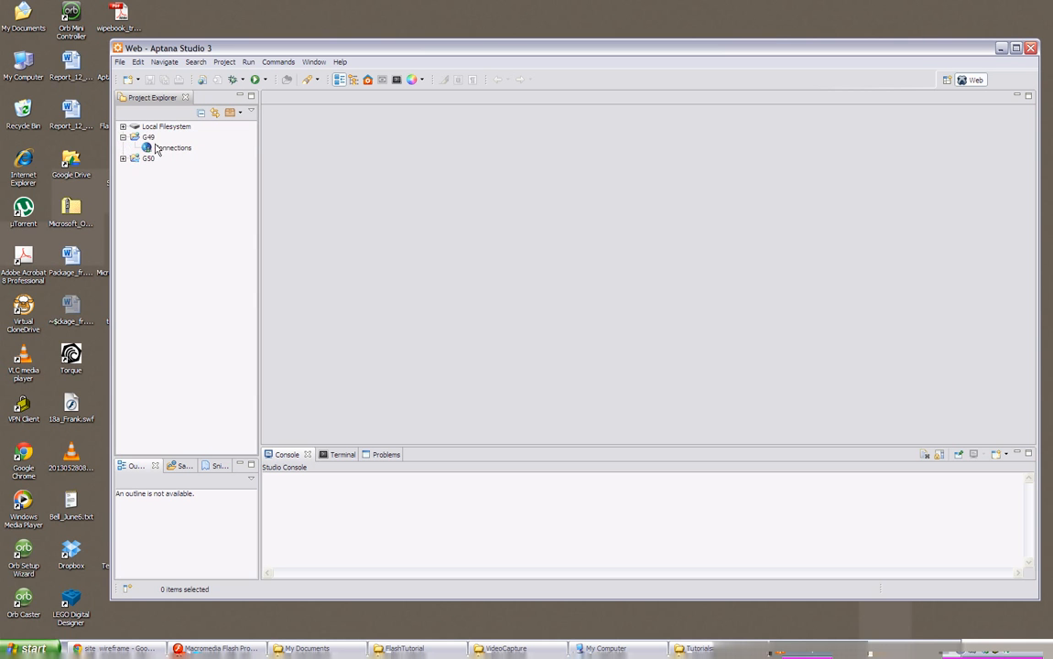
left_click(163, 149)
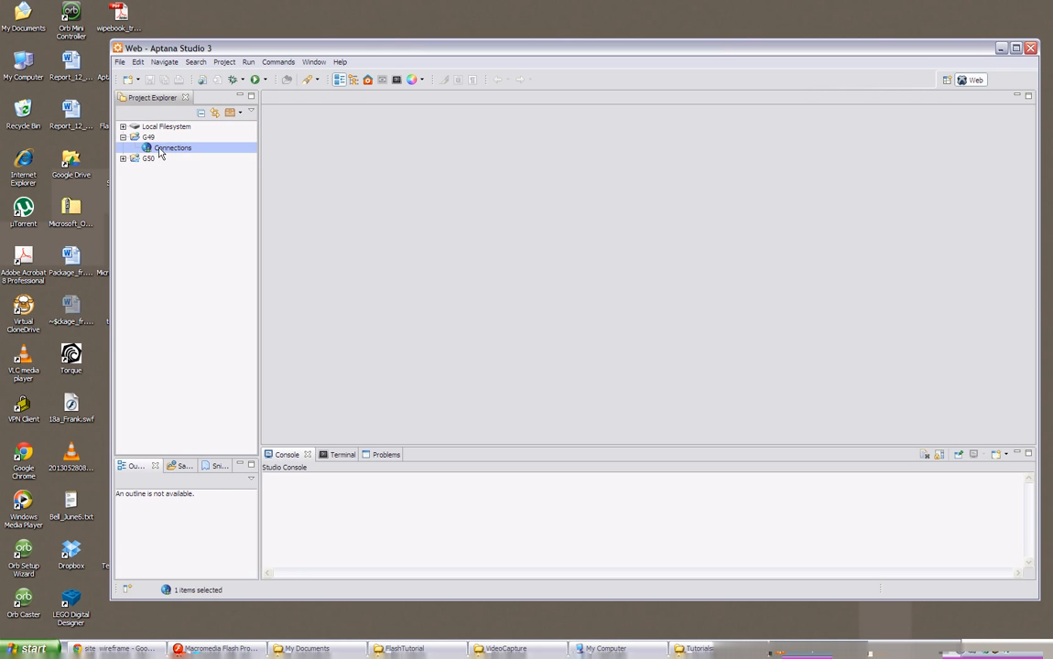
double_click(160, 150)
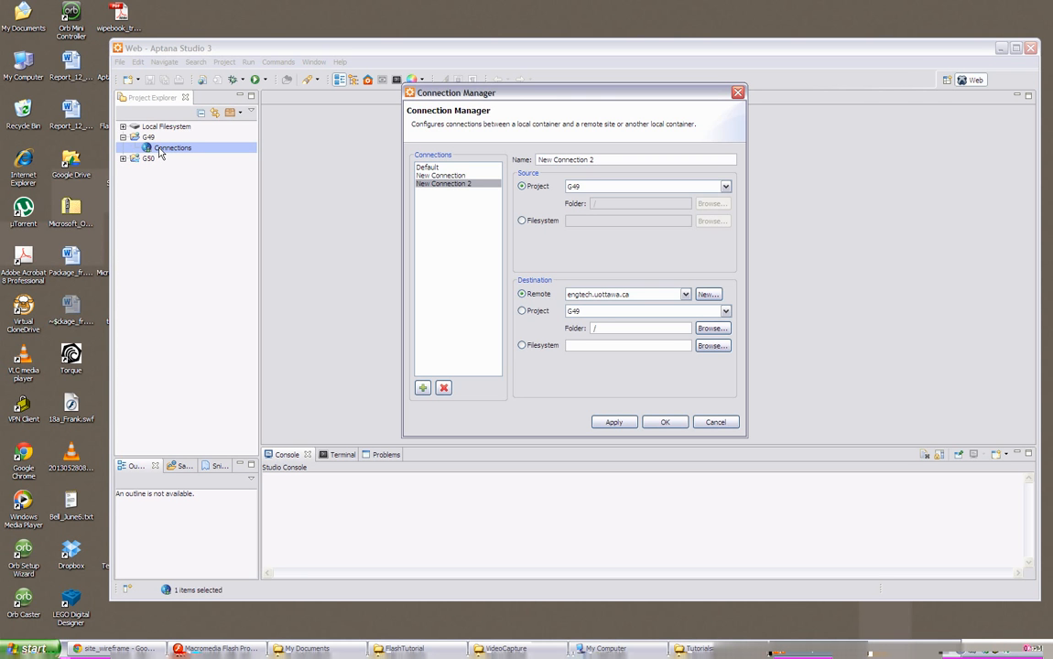
left_click_drag(592, 159, 461, 145)
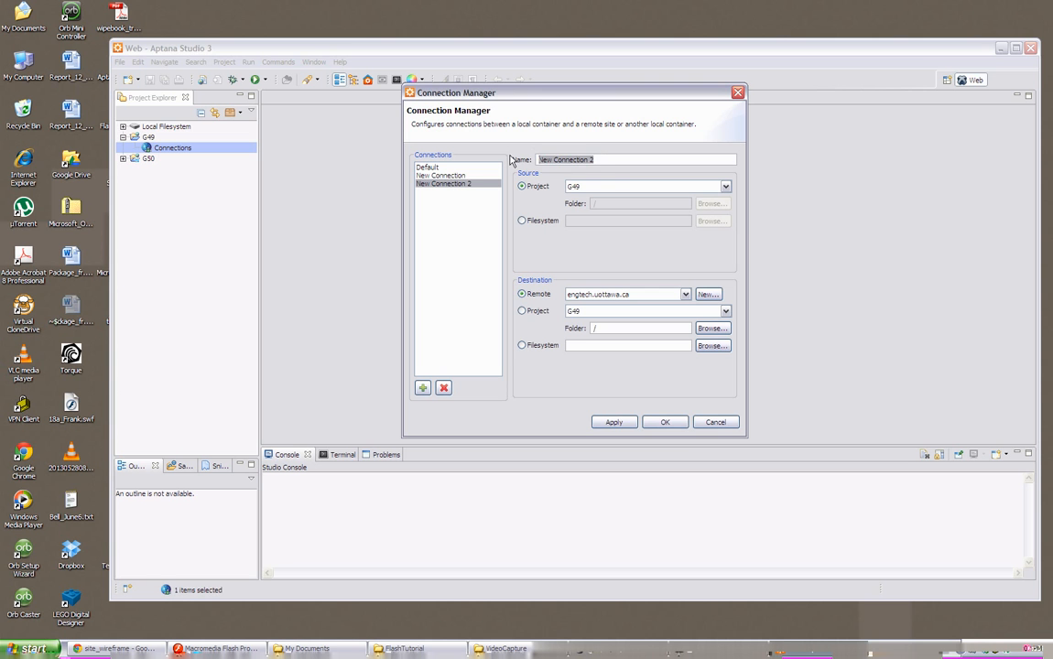
type("G49")
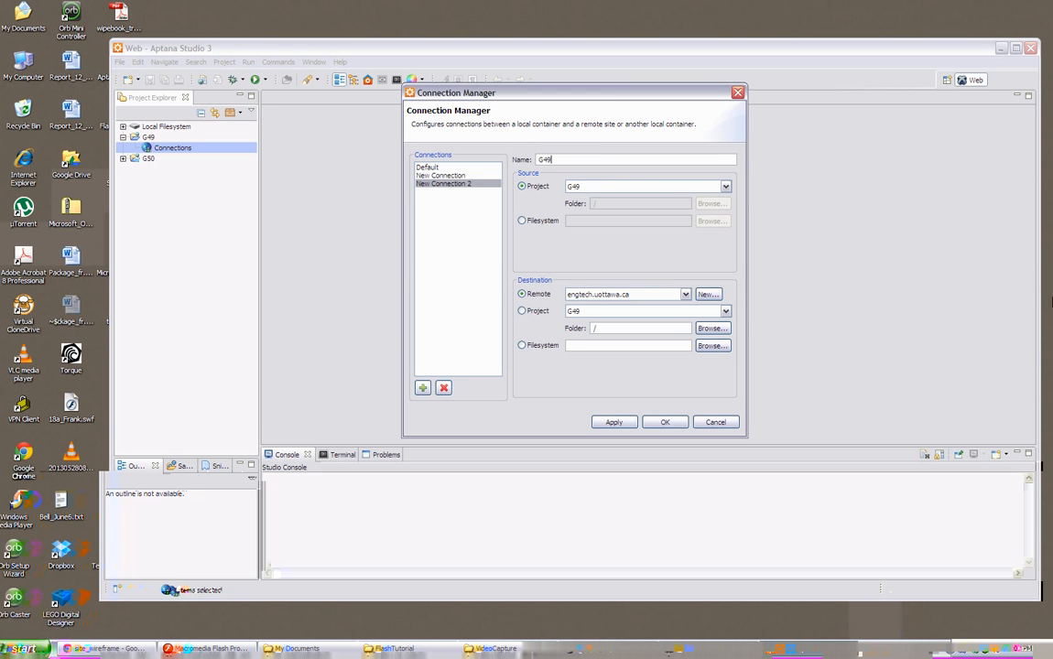
left_click(685, 294)
left_click(576, 306)
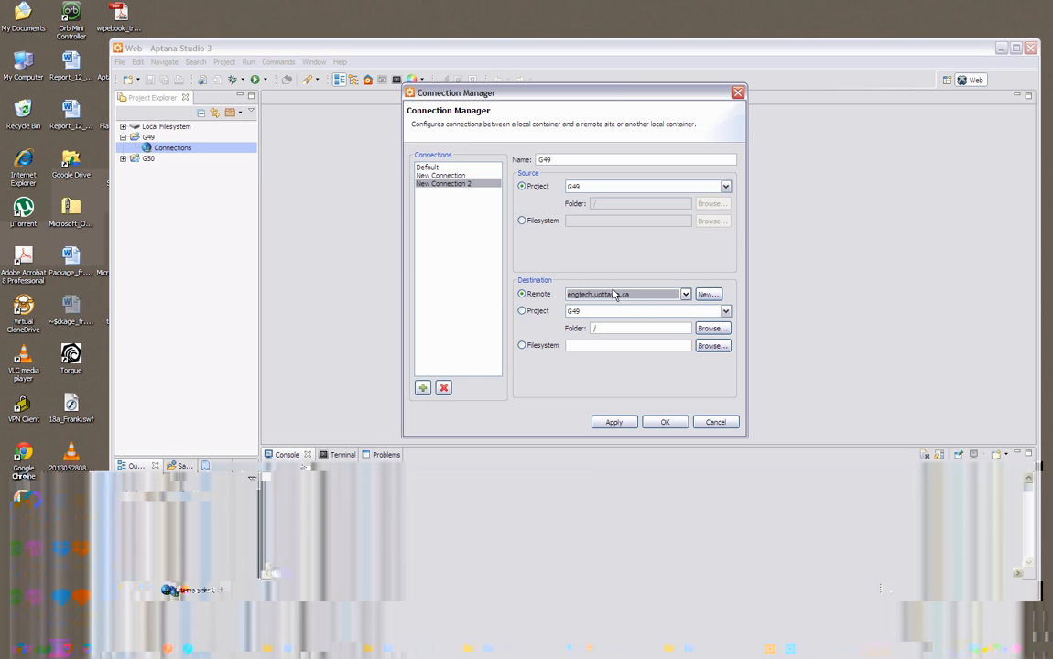
Start a new FTP remote site named G49 with server engtech.uottawa.ca and username G49.
left_click(707, 295)
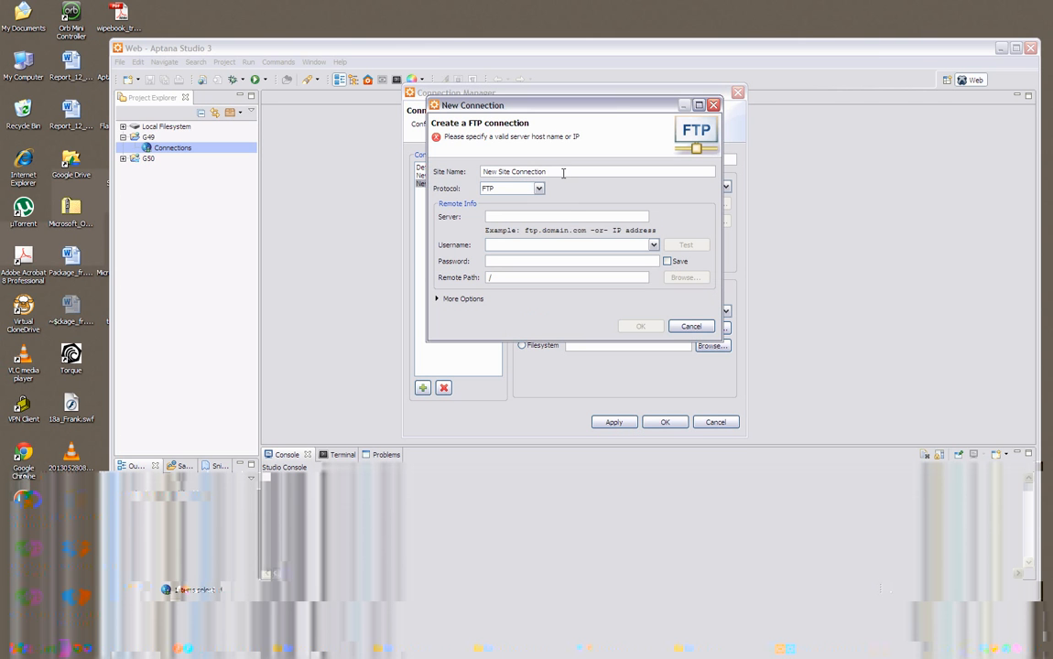
left_click_drag(563, 172, 443, 170)
type("G49")
left_click(528, 218)
type("e")
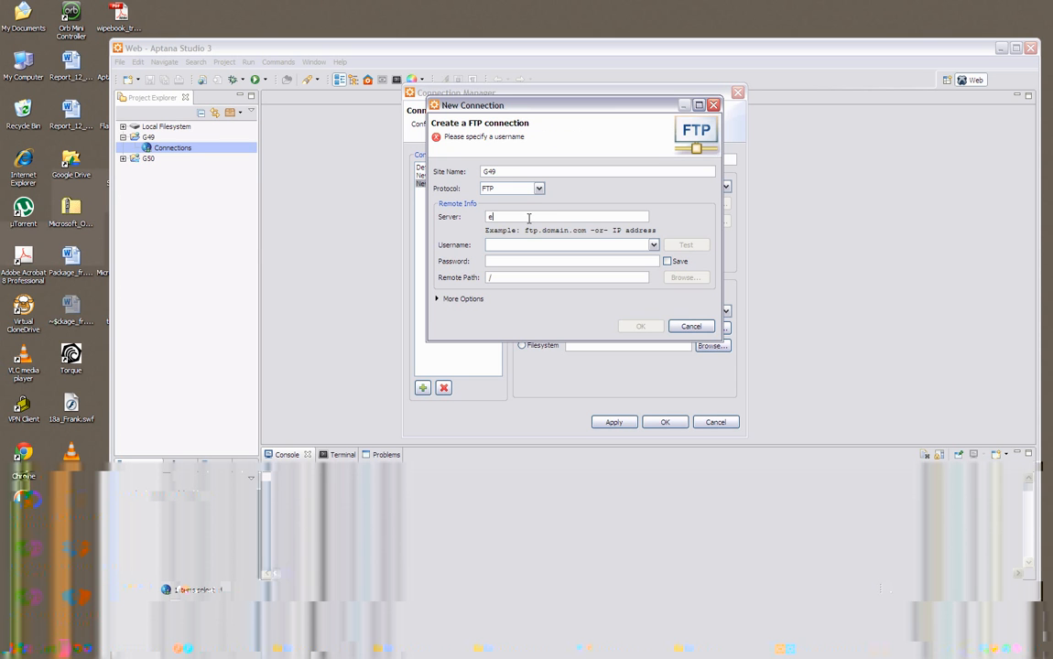
type("ngtech.uottawa.ca")
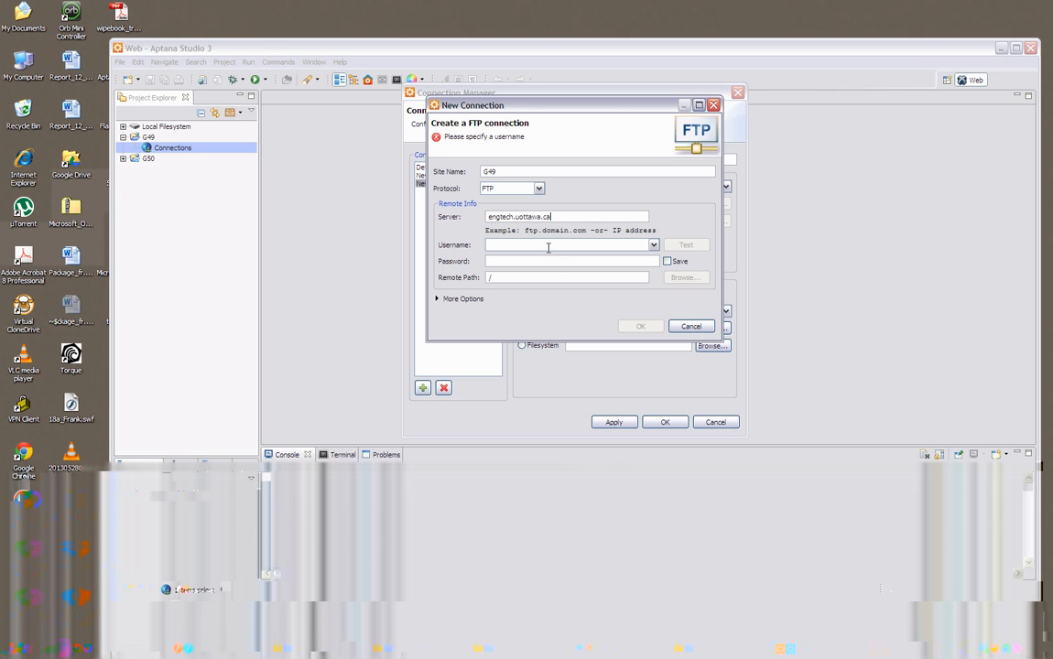
left_click(553, 243)
type("G")
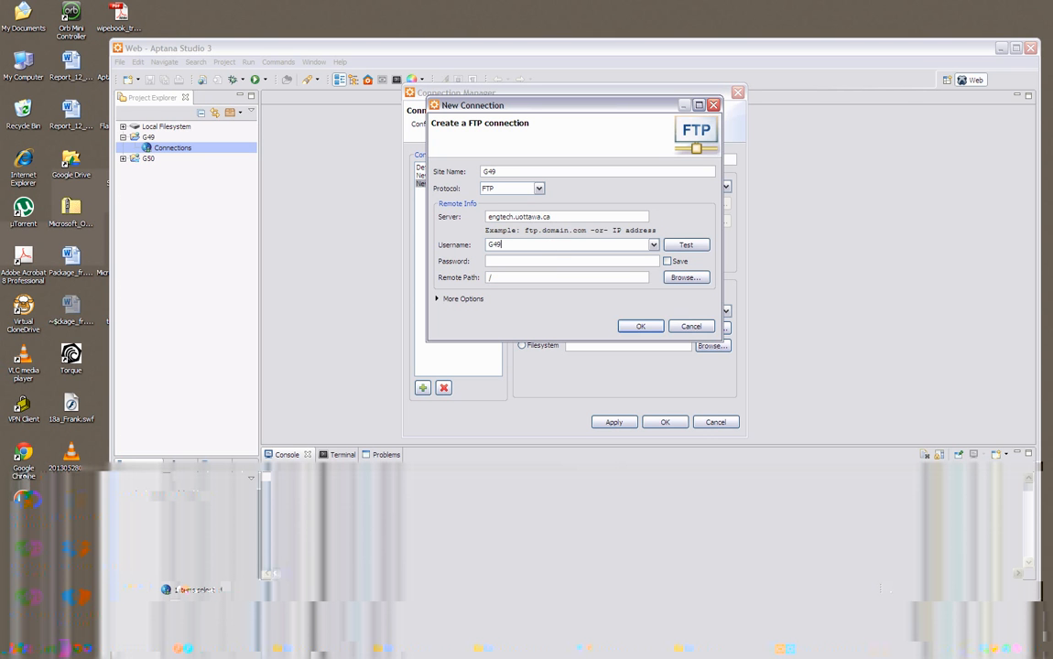
type("49")
Enter the FTP account password, set it to be saved, and test the connection to the server.
left_click(498, 261)
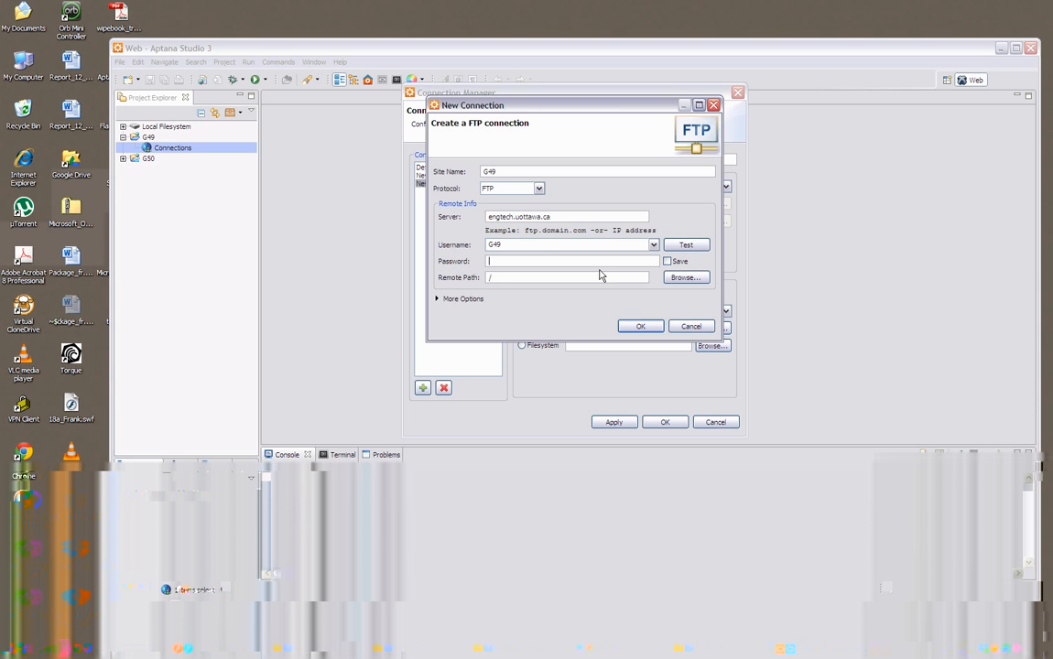
type("***")
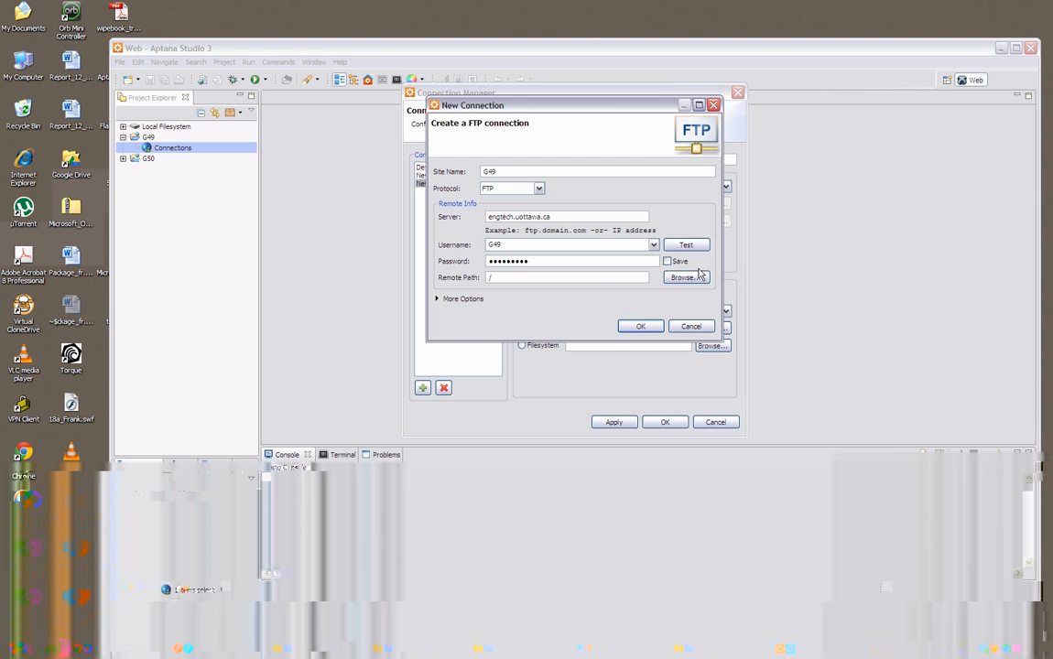
left_click(676, 263)
left_click(687, 245)
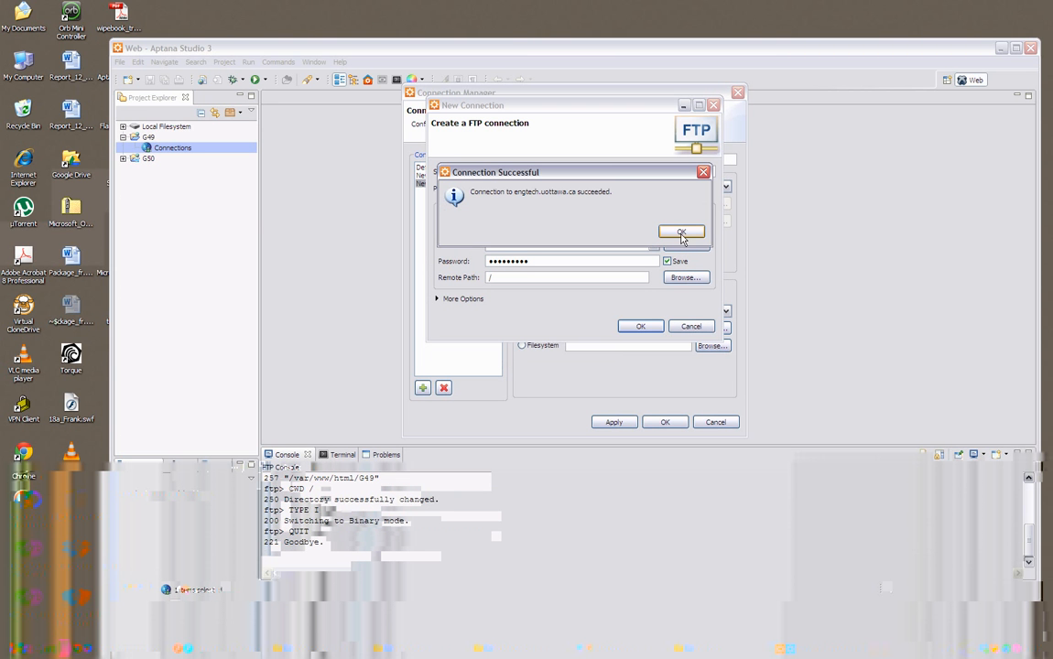
left_click(682, 234)
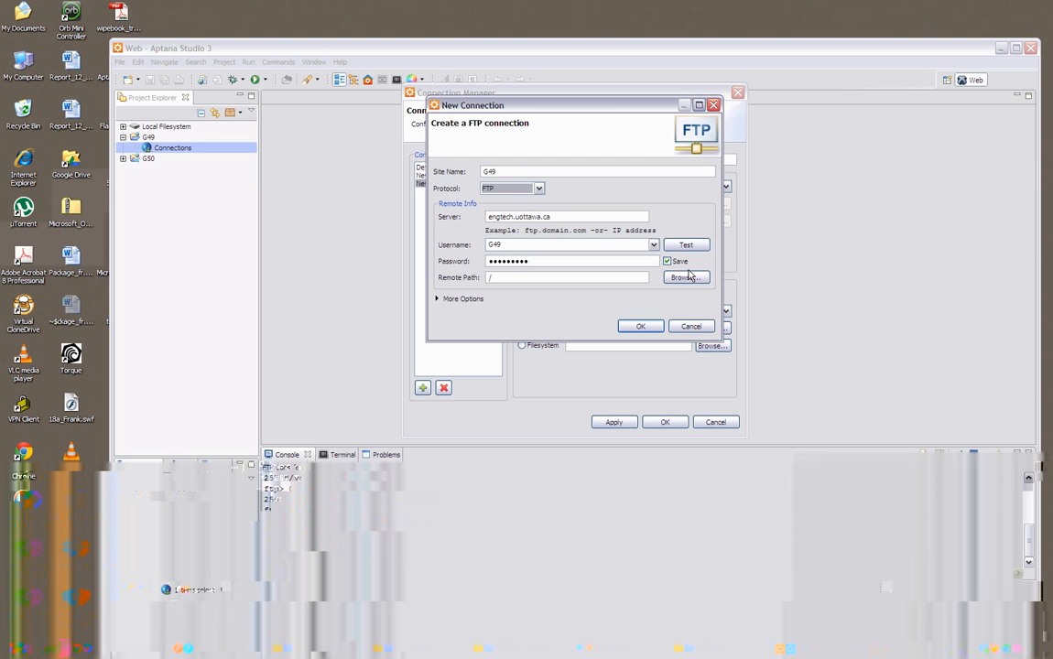
Browse the server's folders for the G49 site's remote path, expanding the root, var and www folders.
left_click(559, 277)
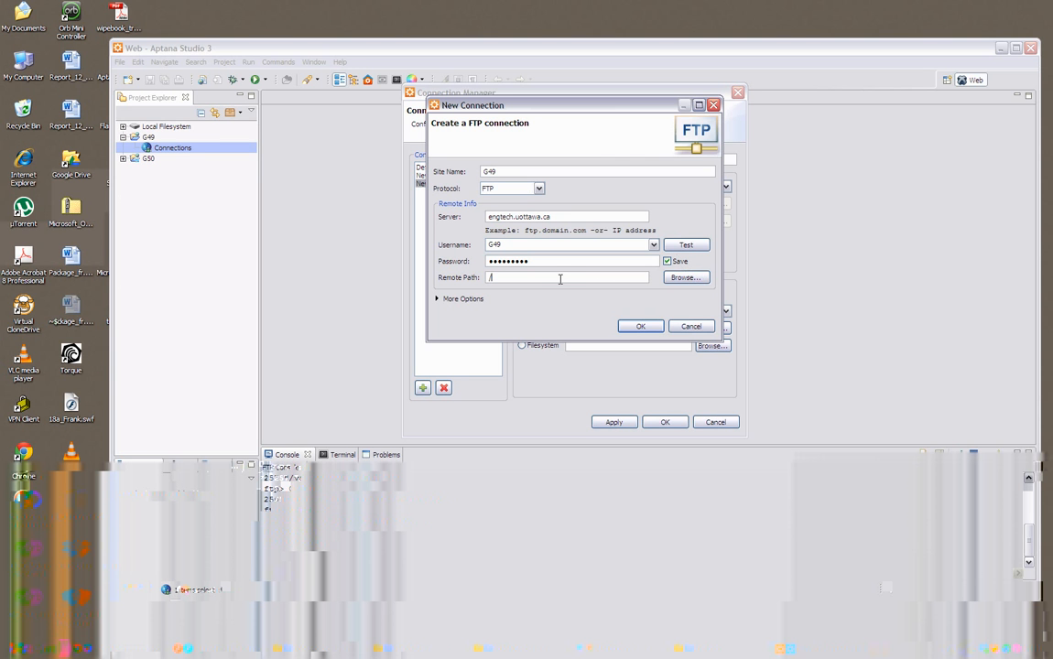
left_click(686, 277)
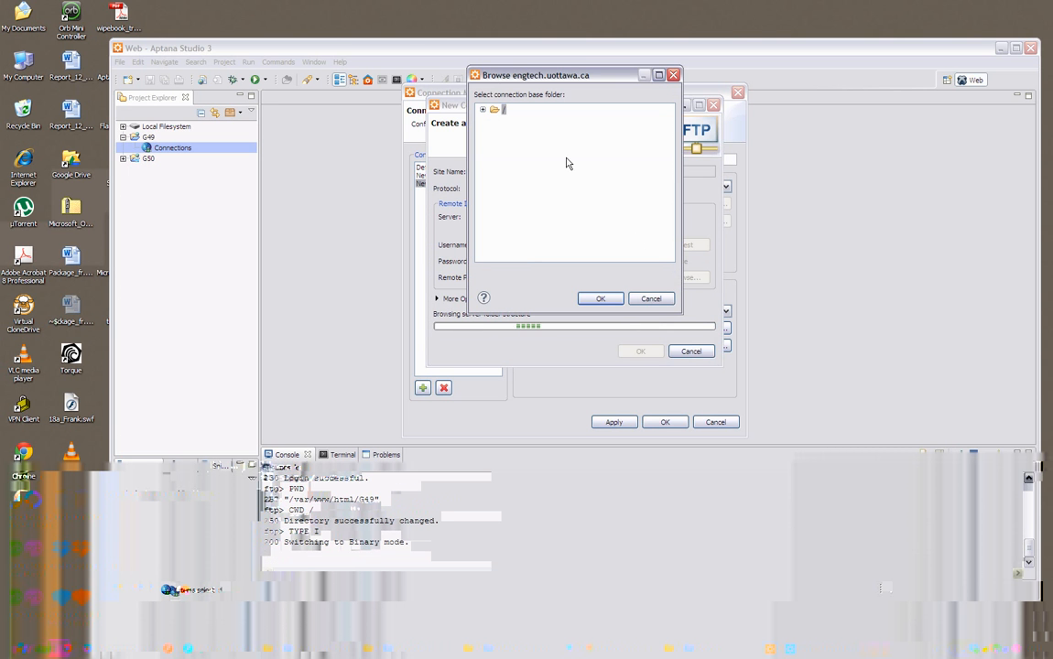
left_click(482, 110)
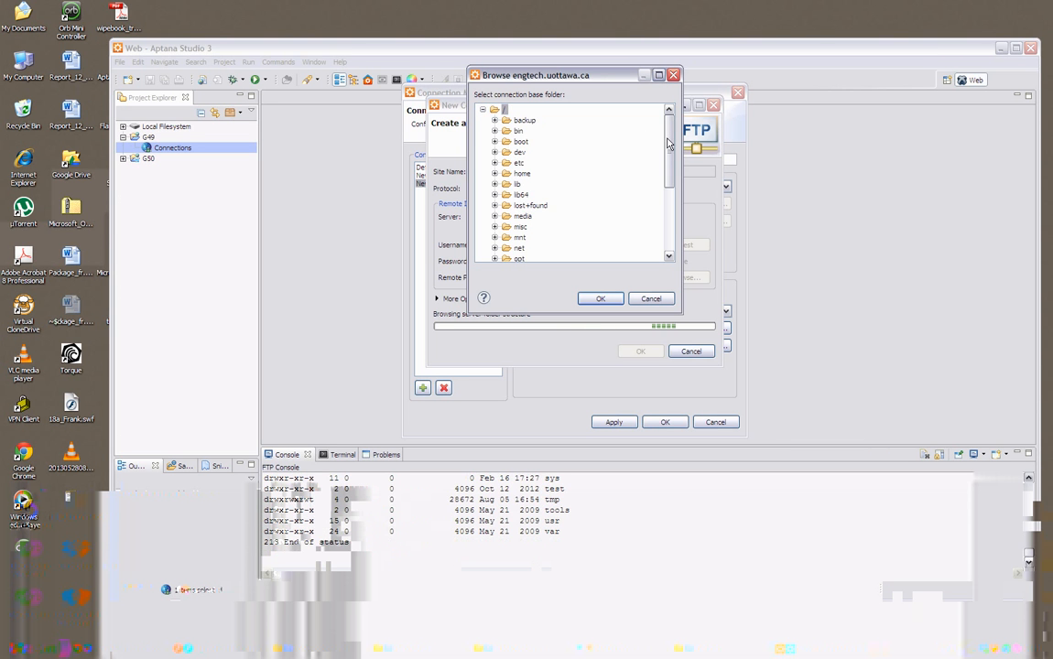
left_click_drag(666, 139, 663, 217)
left_click(495, 249)
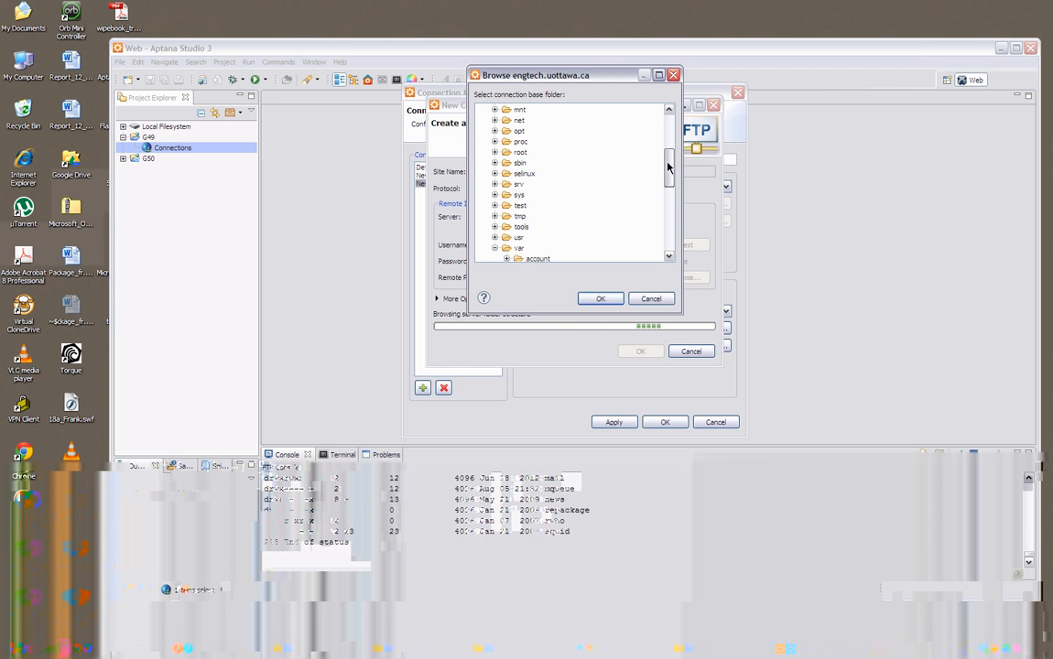
left_click_drag(667, 165, 668, 228)
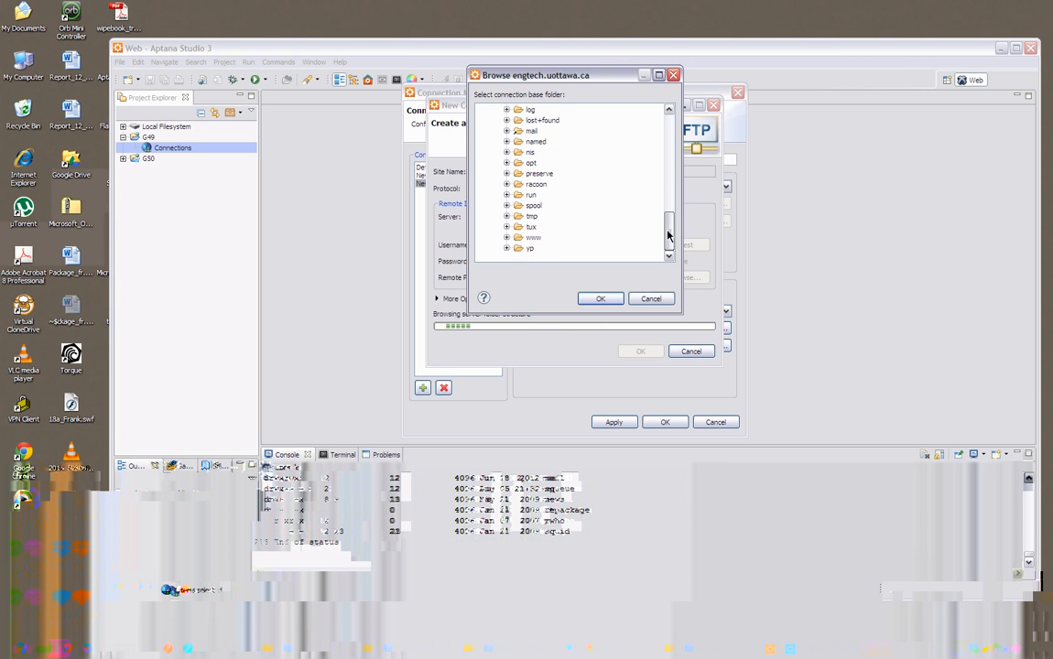
left_click(507, 238)
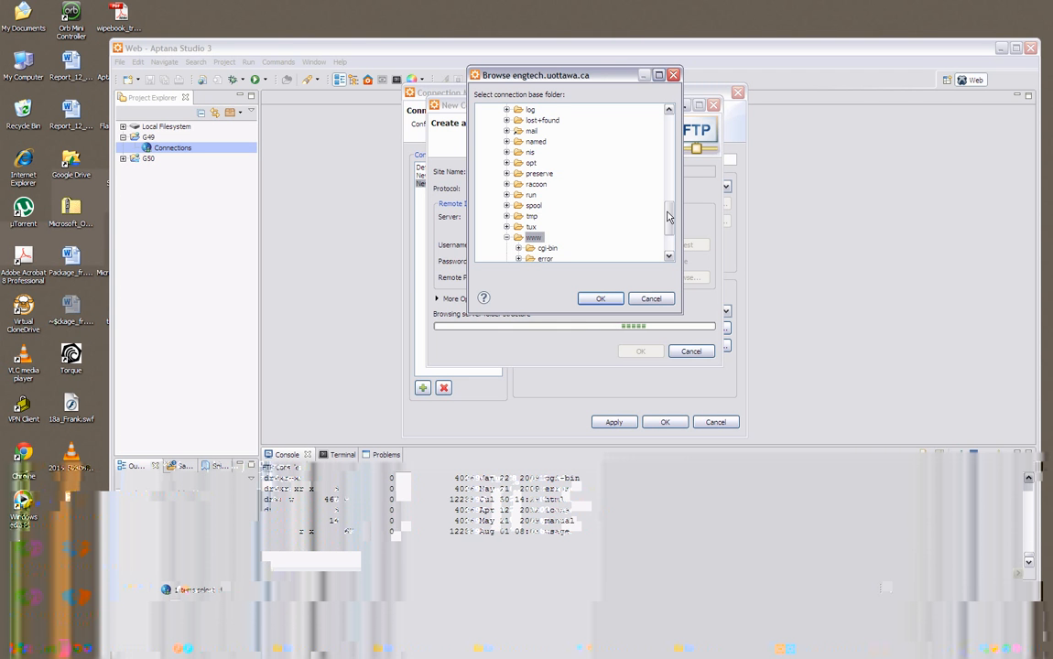
Expand the html folder inside www and choose its G49 folder as the site's remote path, /var/www/html/G49.
left_click_drag(667, 216, 667, 238)
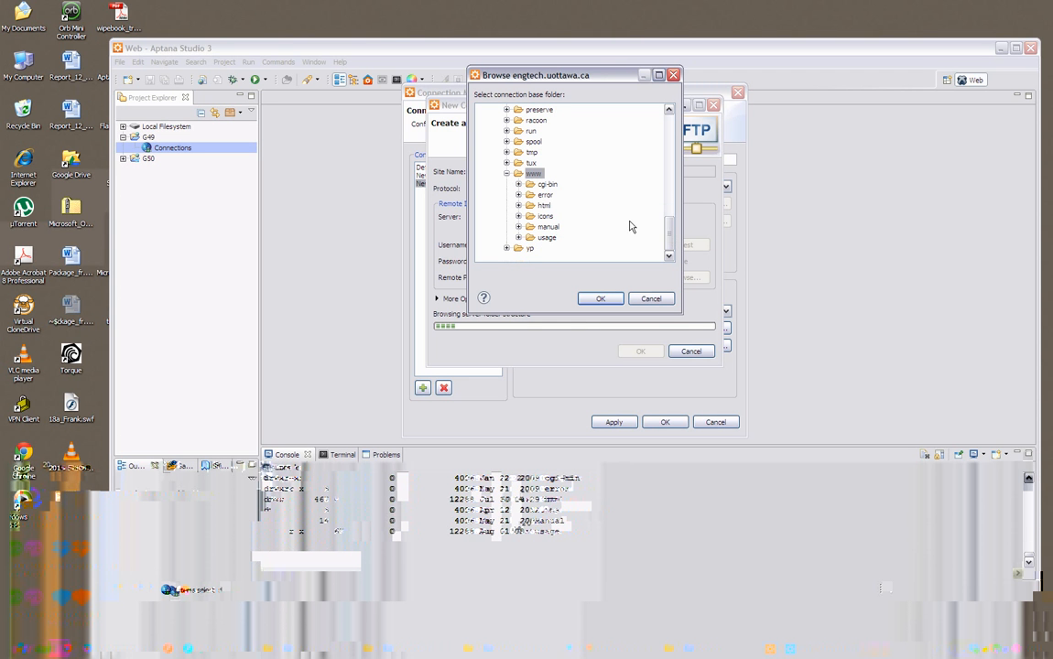
left_click(535, 207)
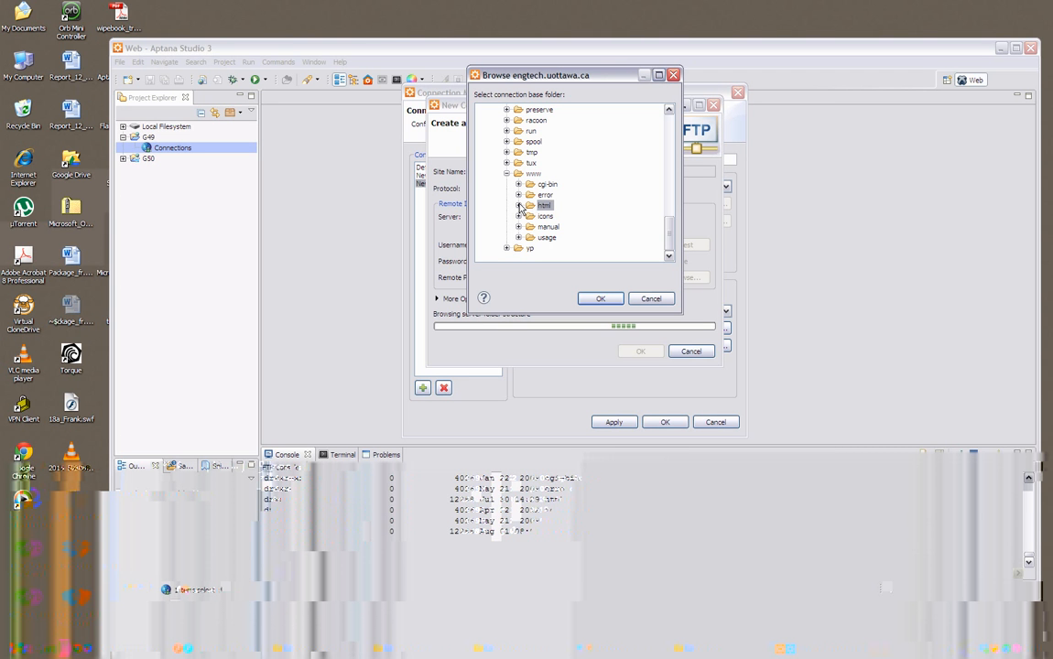
left_click(518, 205)
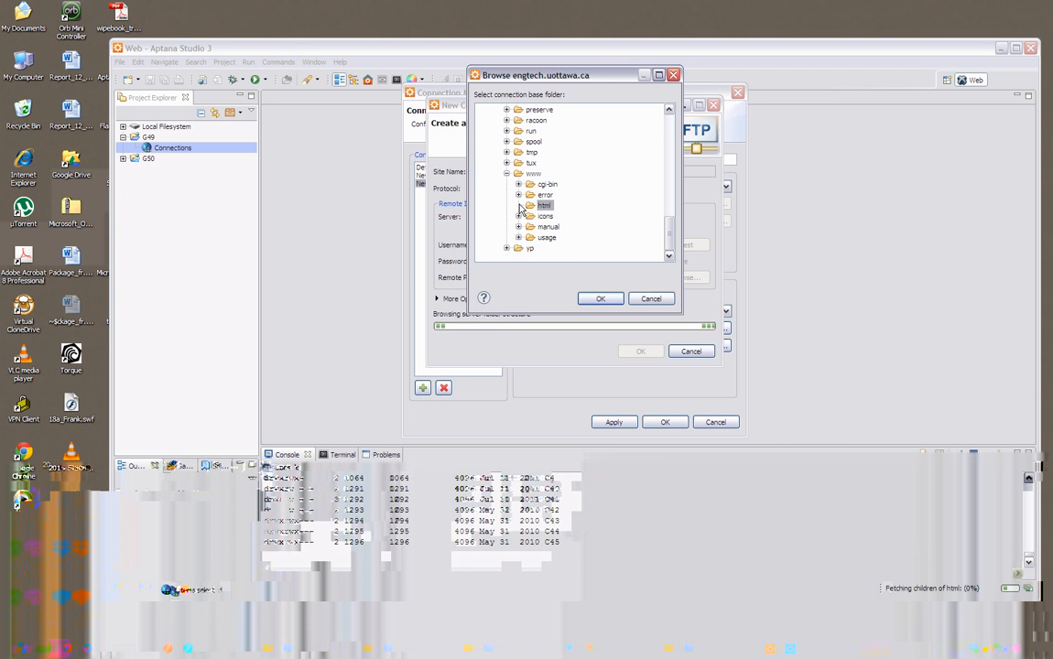
left_click_drag(667, 127, 666, 222)
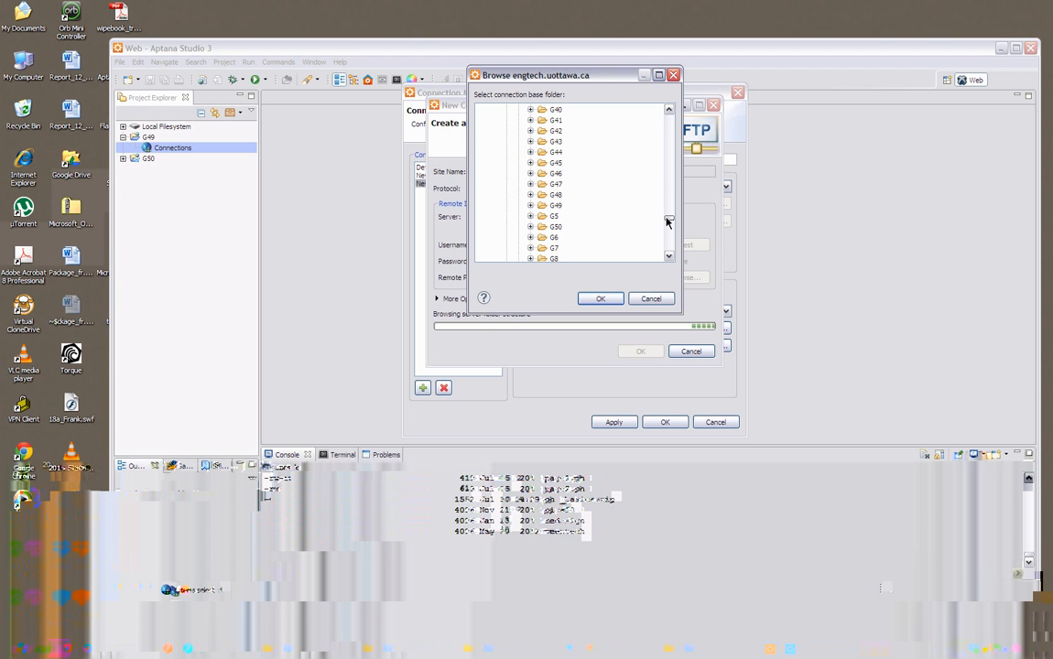
left_click(552, 206)
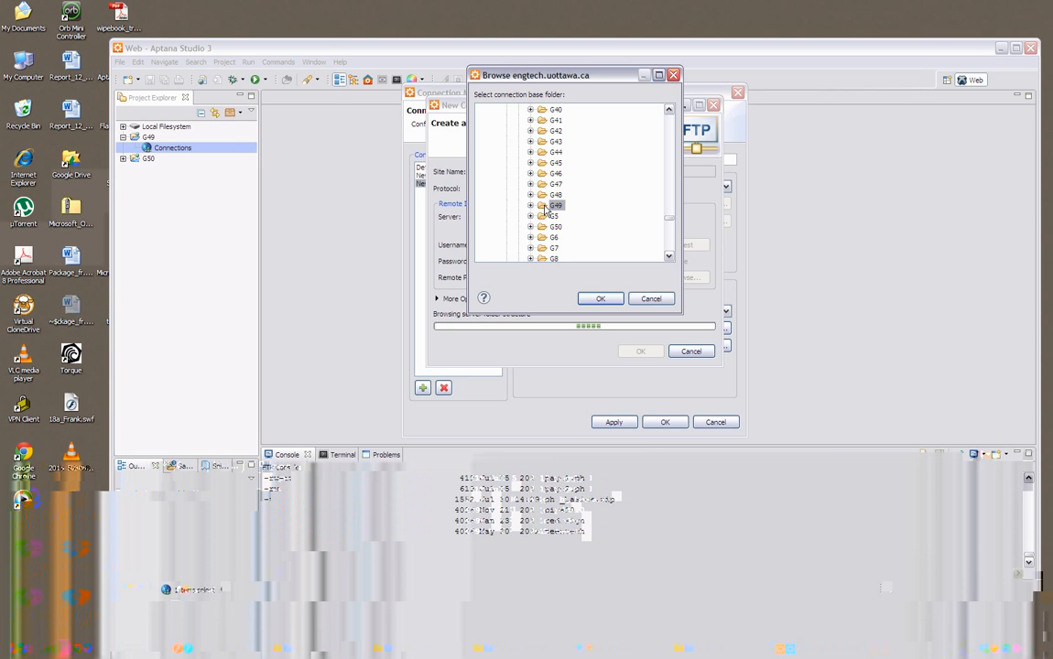
left_click(600, 298)
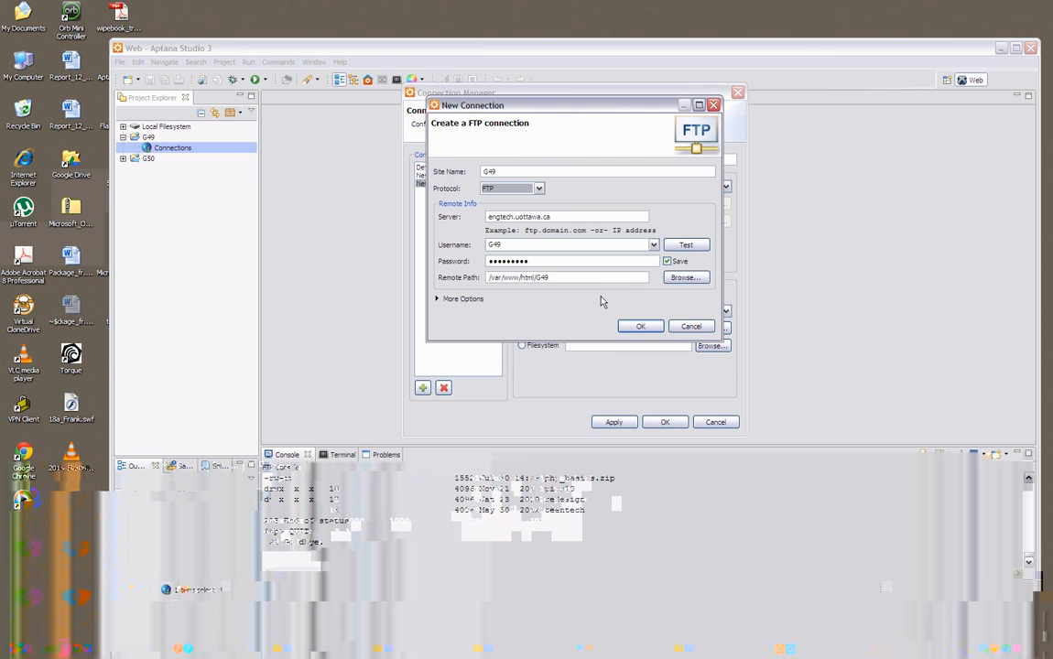
Save the new G49 FTP site, then apply and accept the project connection that uses it as its remote destination.
left_click(596, 277)
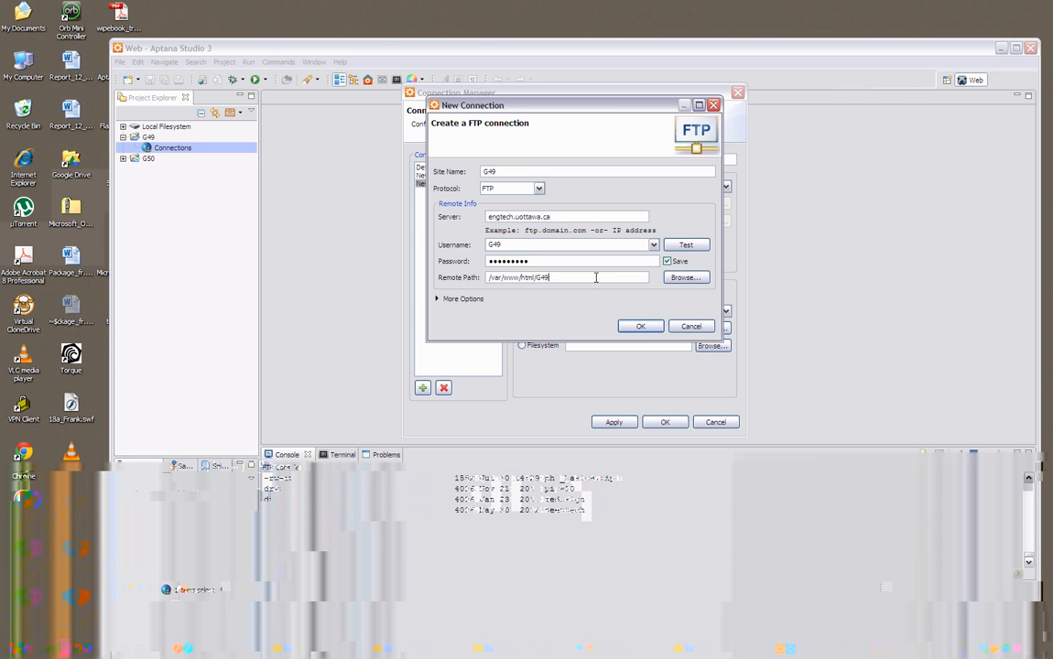
left_click(642, 330)
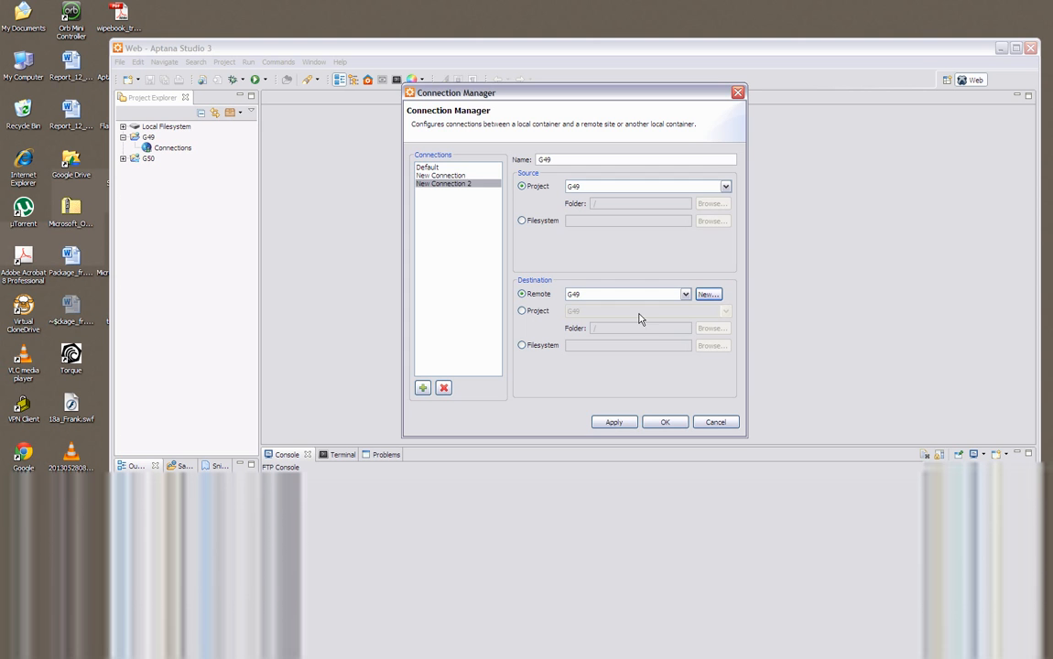
left_click(614, 426)
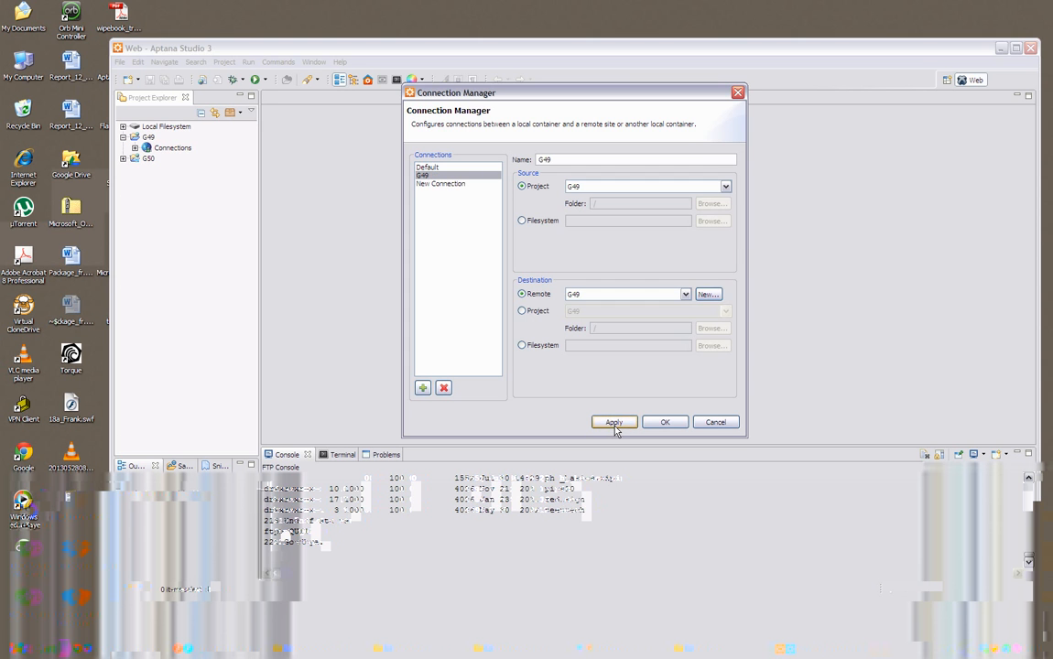
left_click(667, 424)
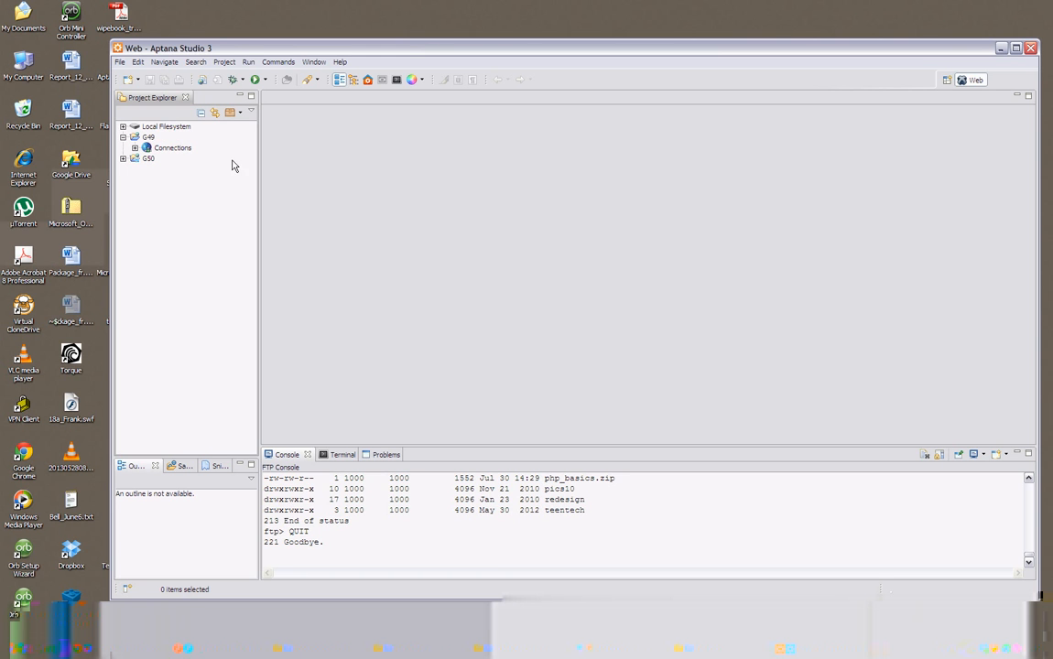
Expand the G49 project's connections and examine the contents of the G49 remote site.
left_click(135, 148)
left_click(146, 159)
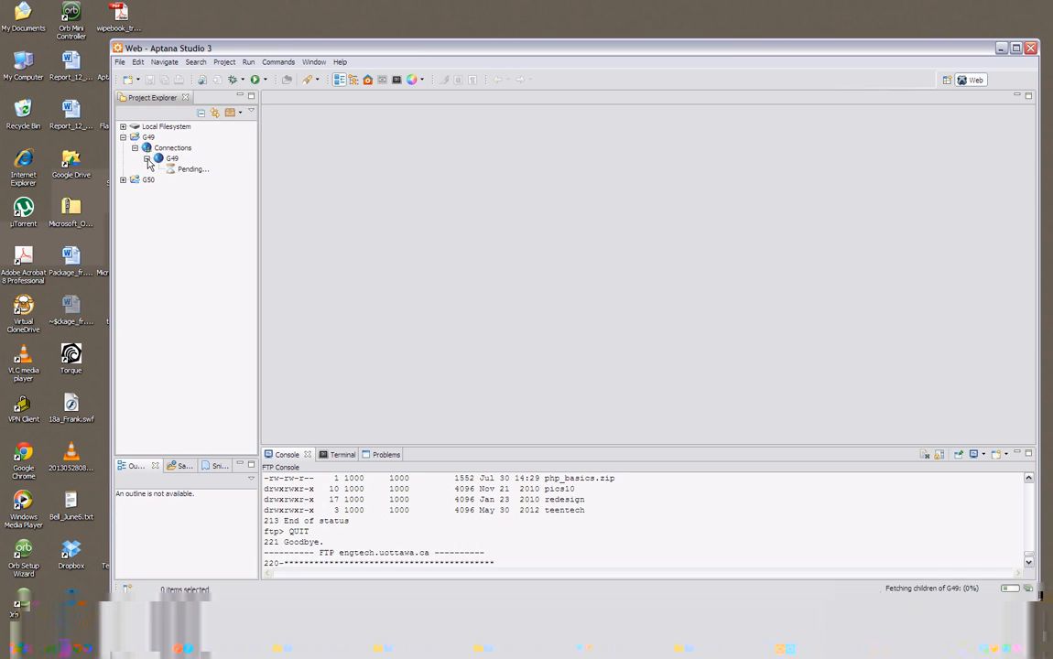
left_click(172, 162)
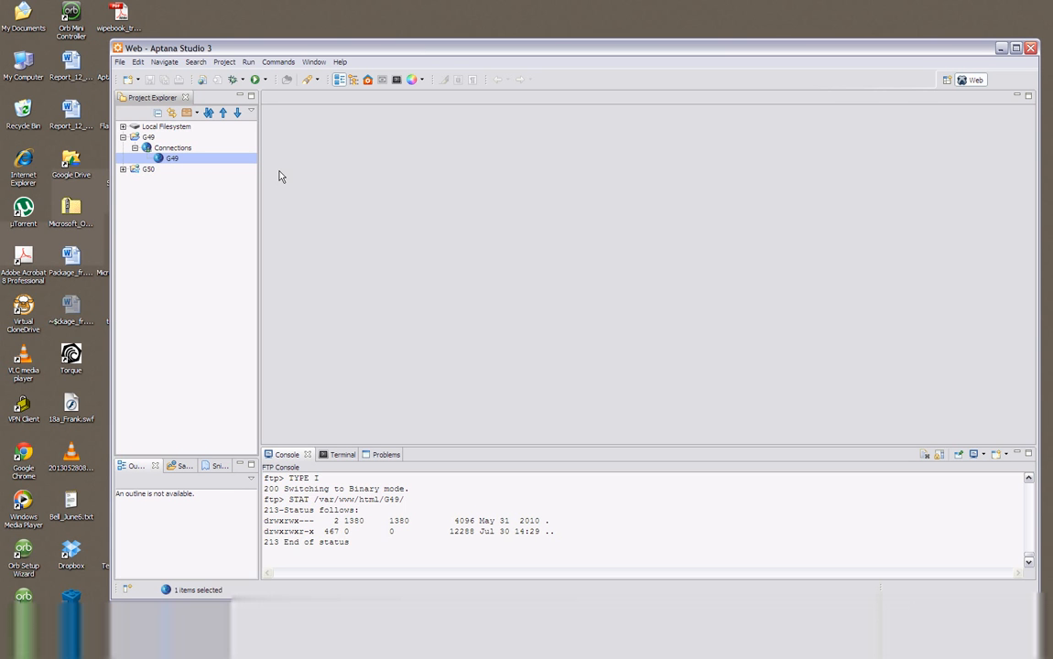
Delete all files from Image.html through test.html in the G50 project's engtech.uottawa.ca connection.
left_click(122, 169)
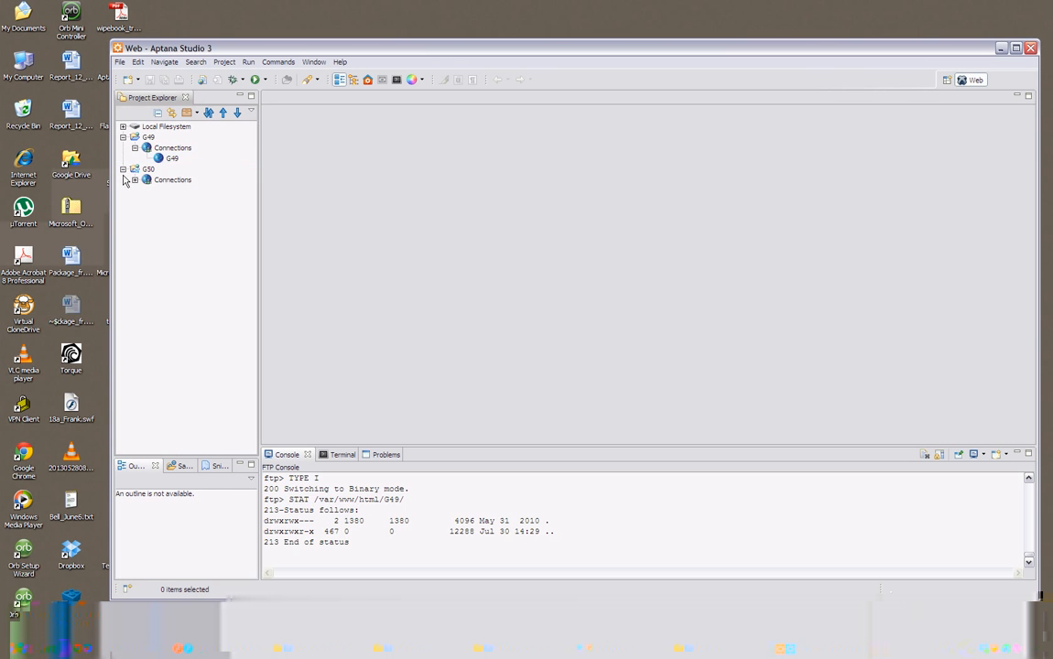
left_click(134, 180)
left_click(146, 190)
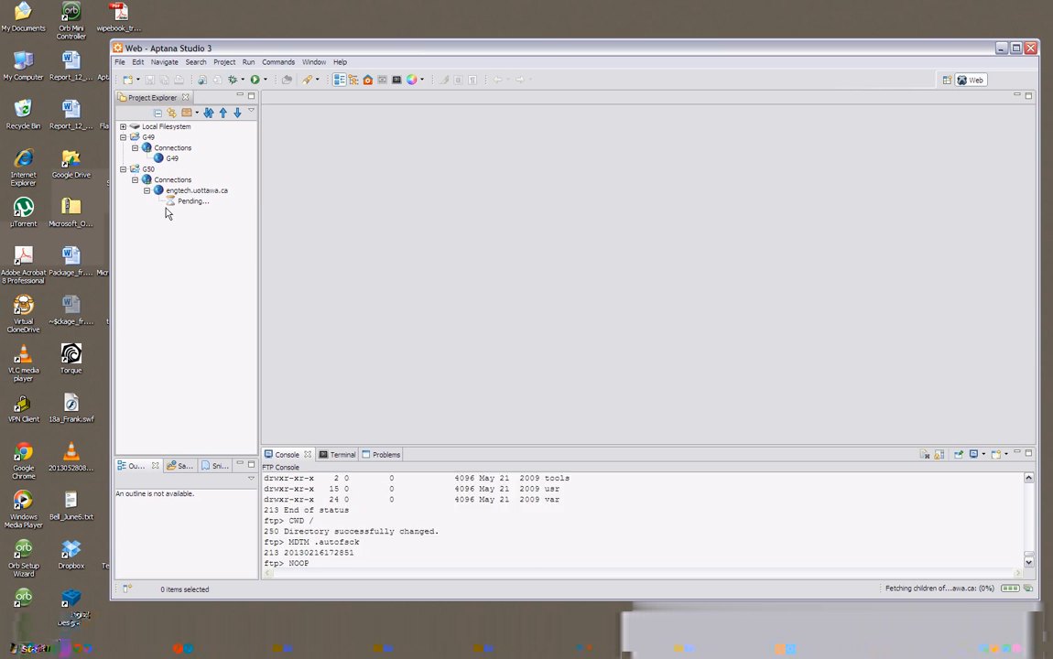
left_click(188, 202)
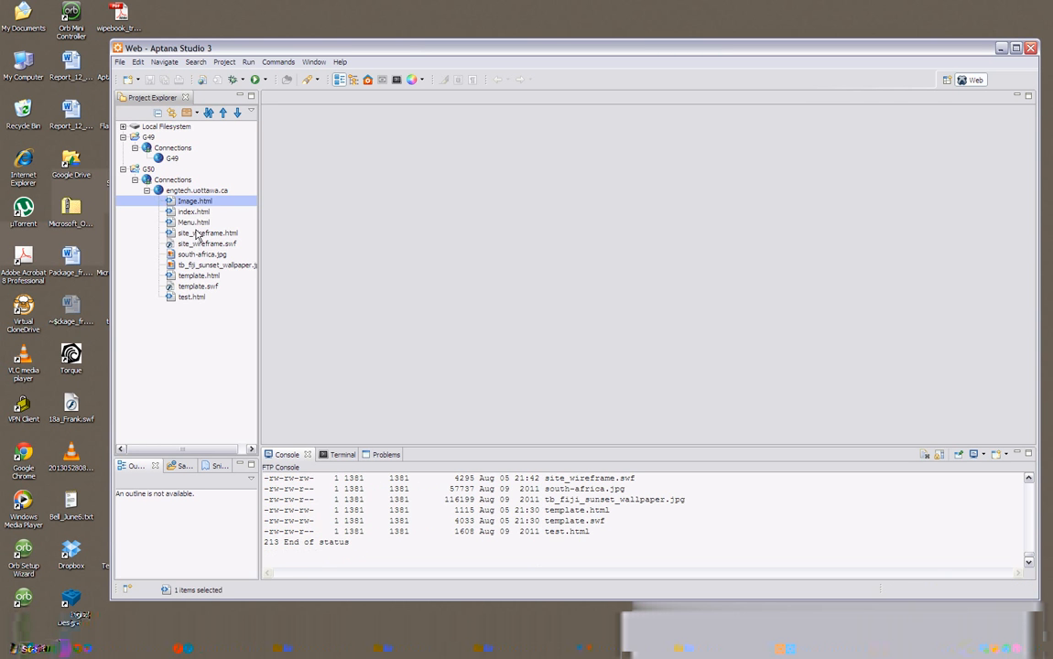
left_click(192, 296, "shift")
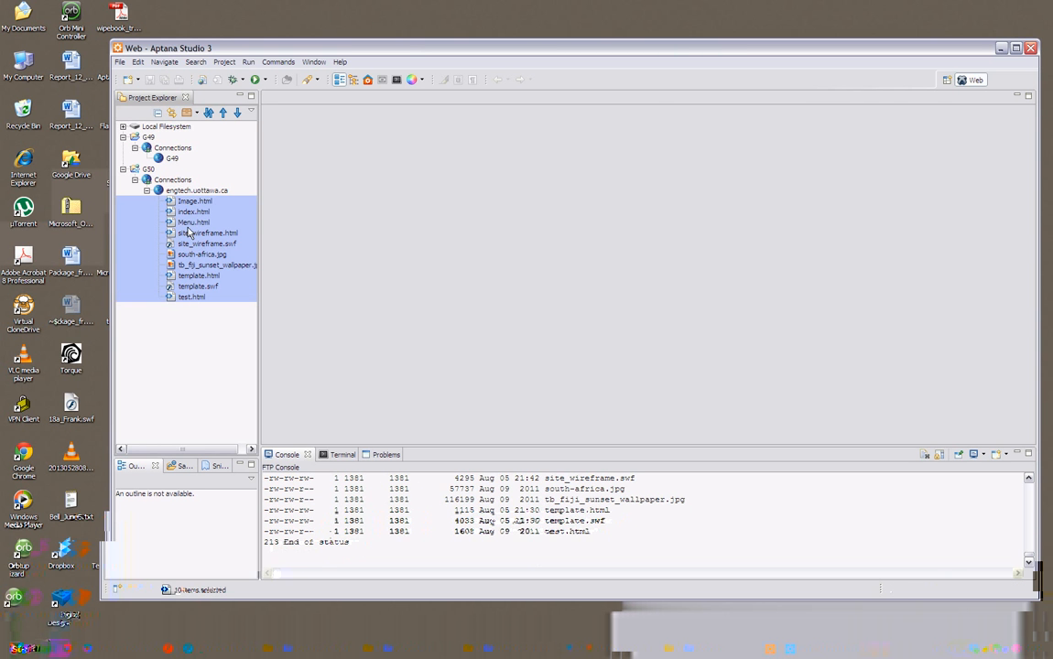
key("Delete")
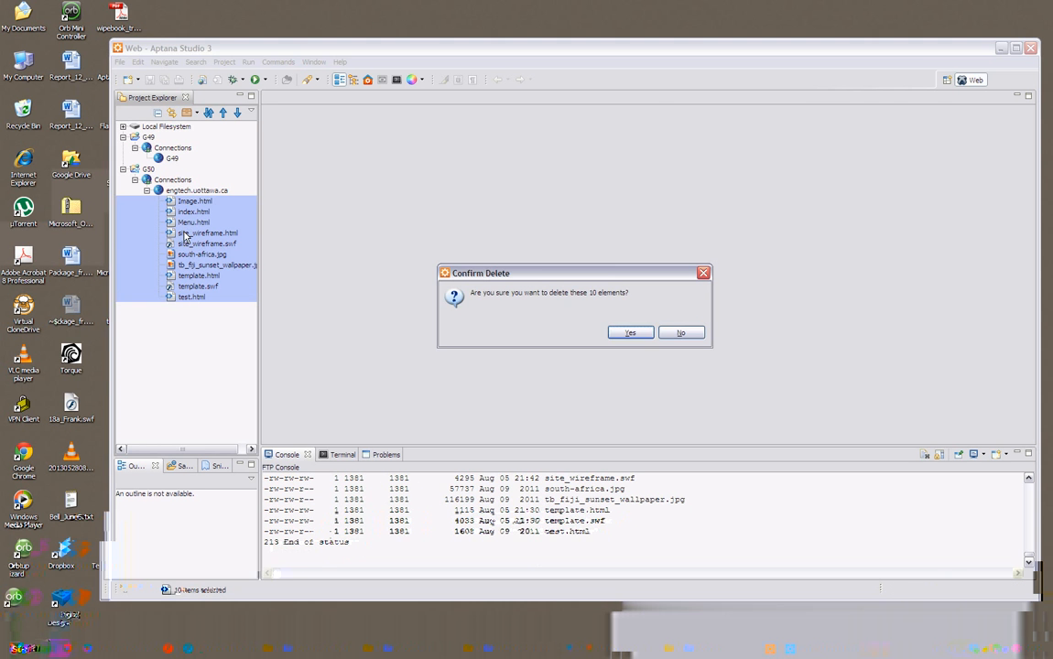
left_click(625, 334)
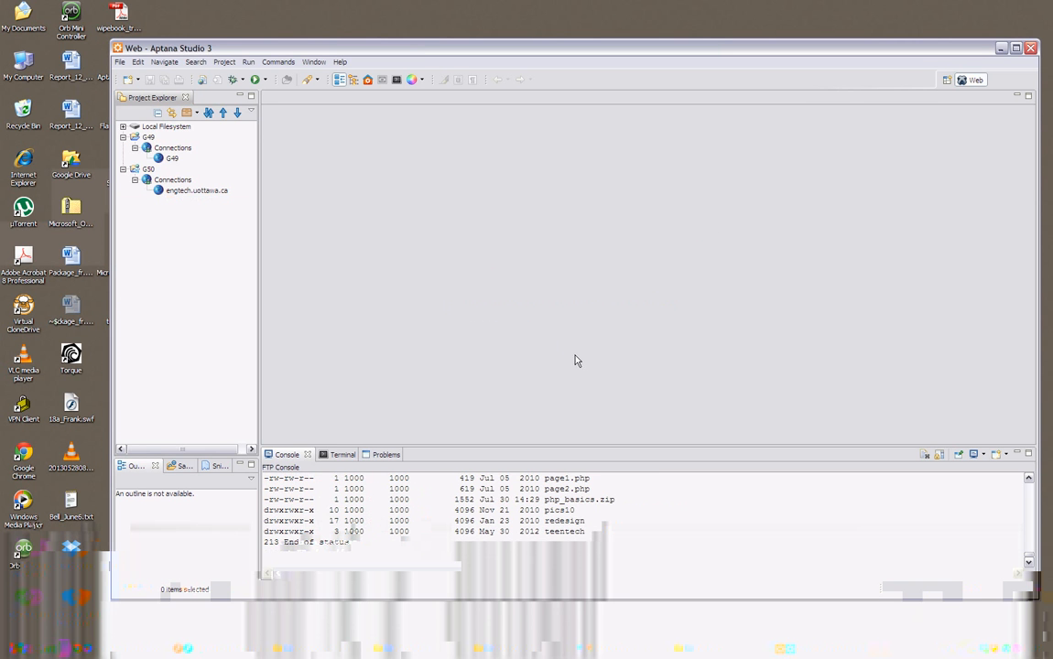
left_click(170, 160)
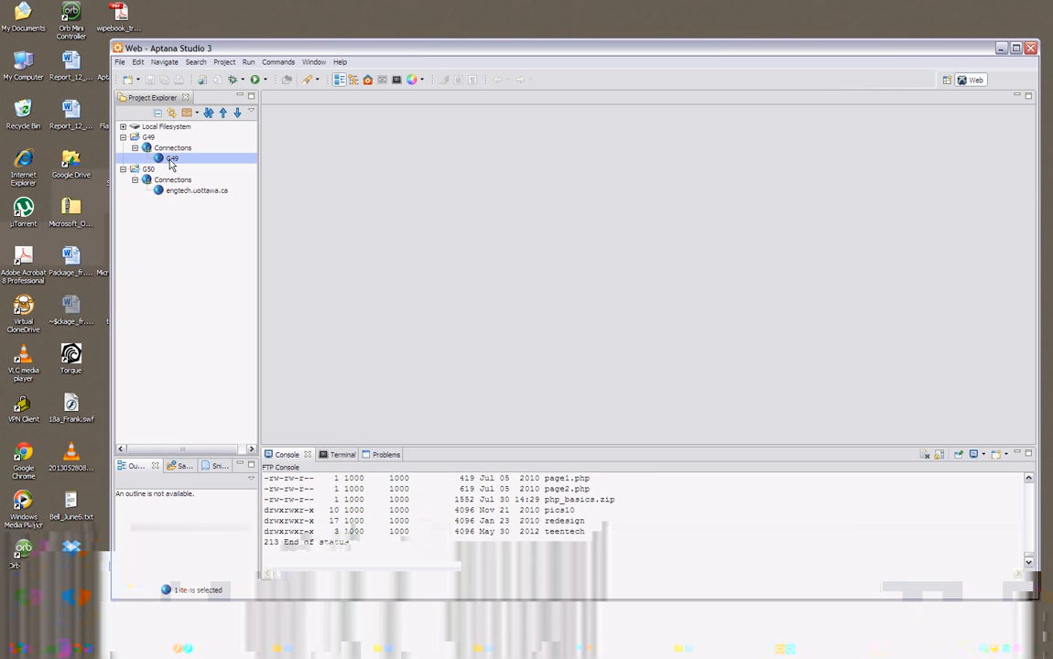
double_click(170, 160)
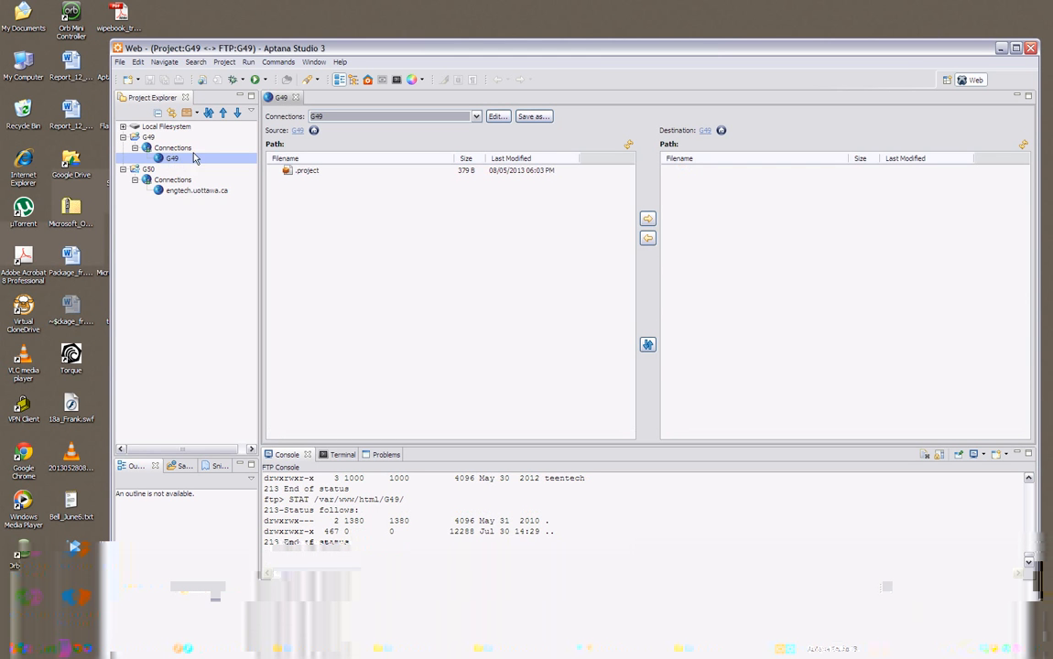
left_click(296, 99)
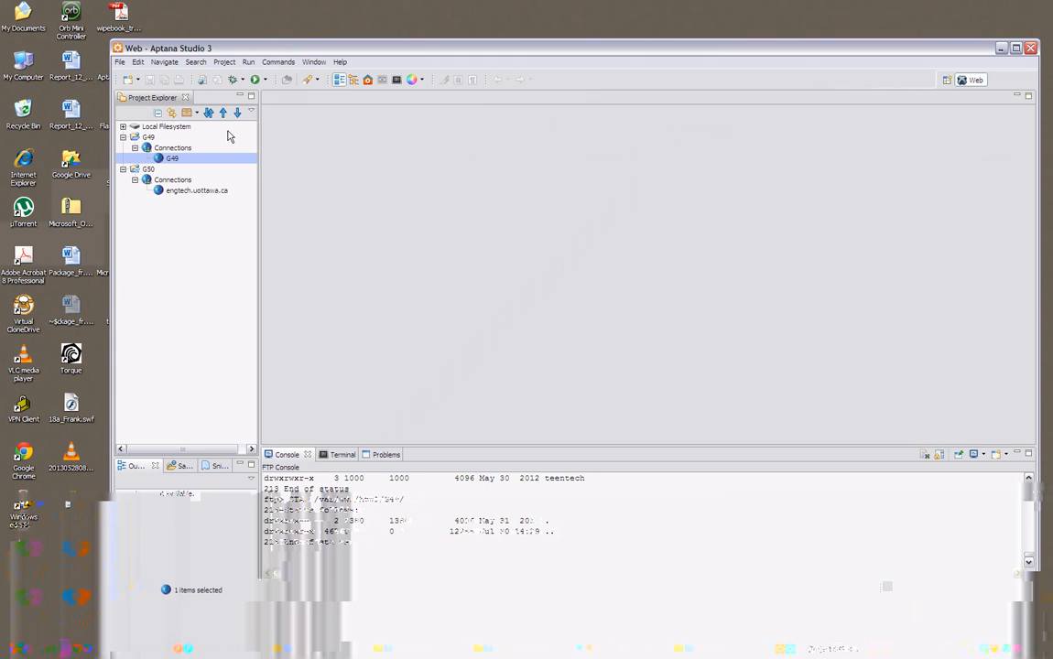
Create a new file named index.html in the G49 remote connection, using the HTML - 4.01 Strict Template.
right_click(170, 161)
mouse_move(220, 177)
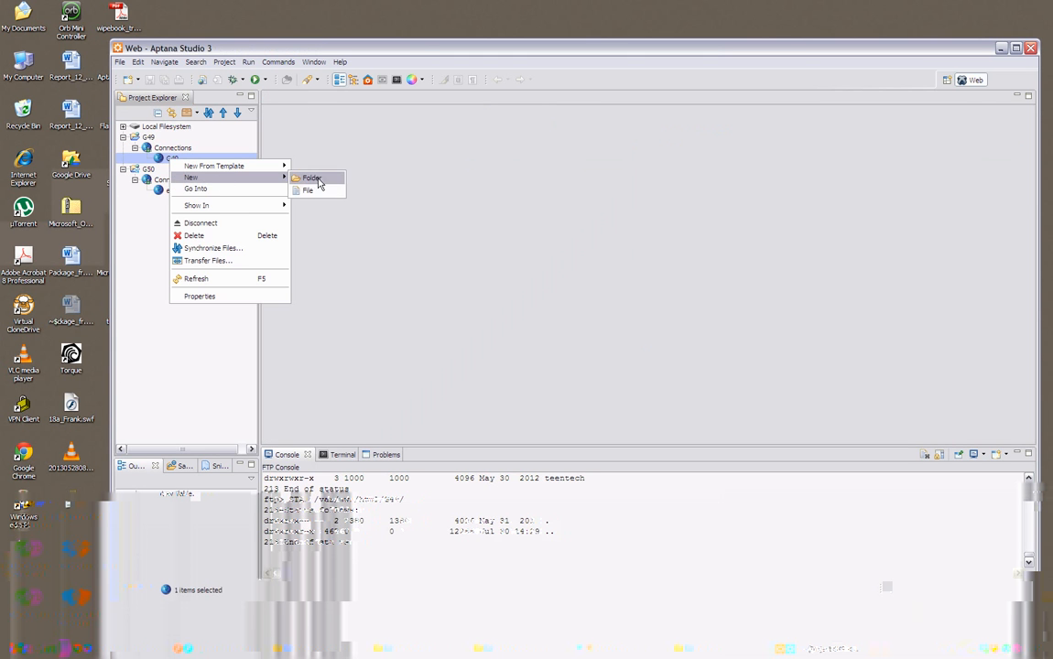
left_click(308, 190)
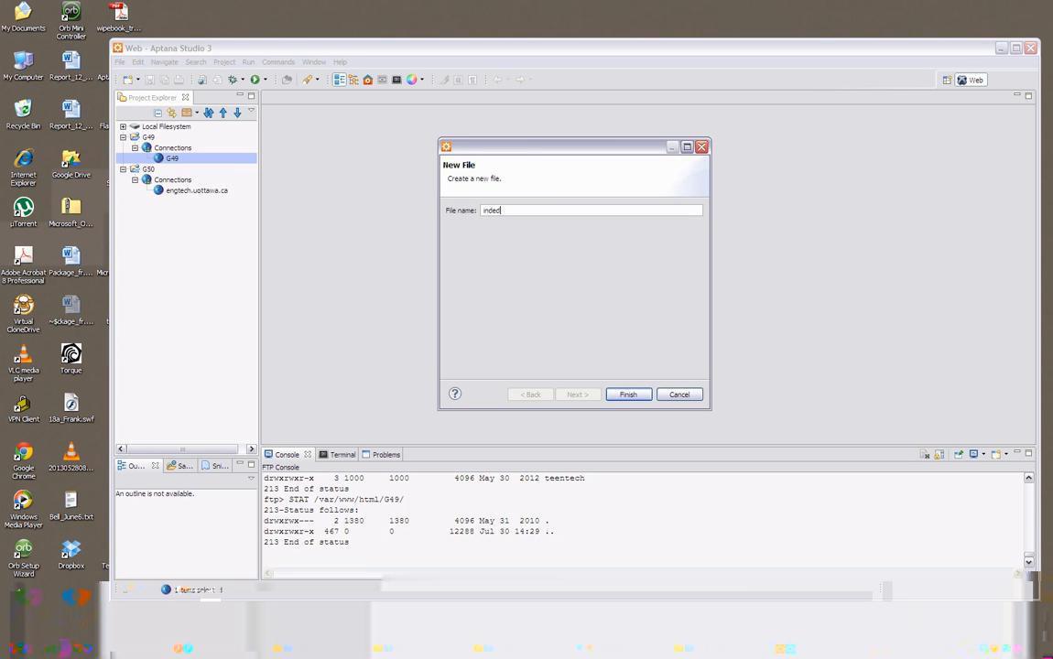
type("index.html")
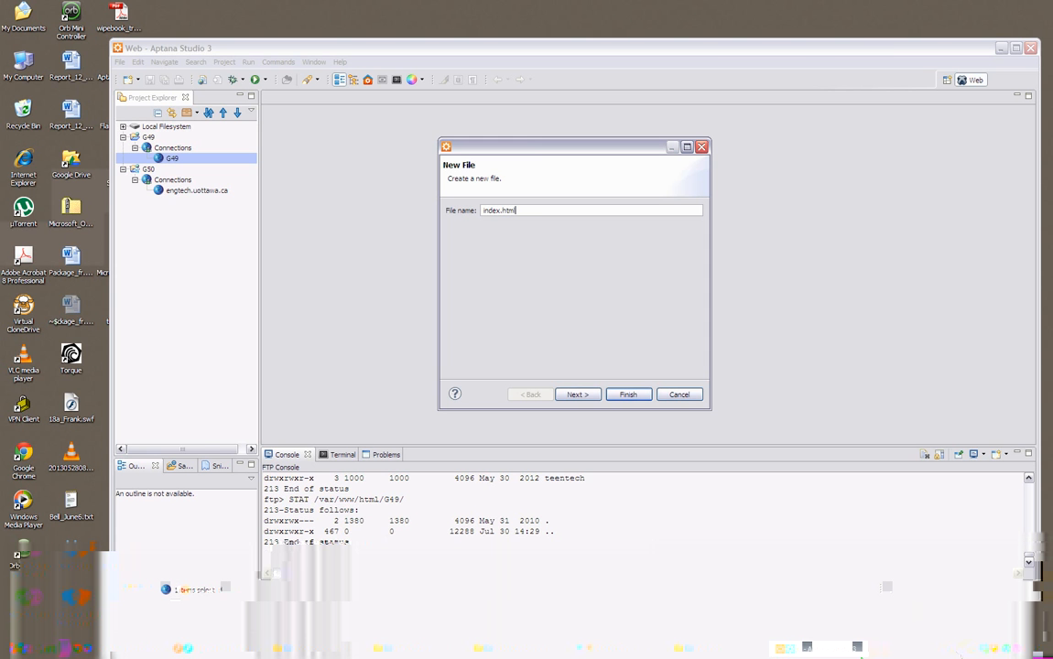
left_click(573, 395)
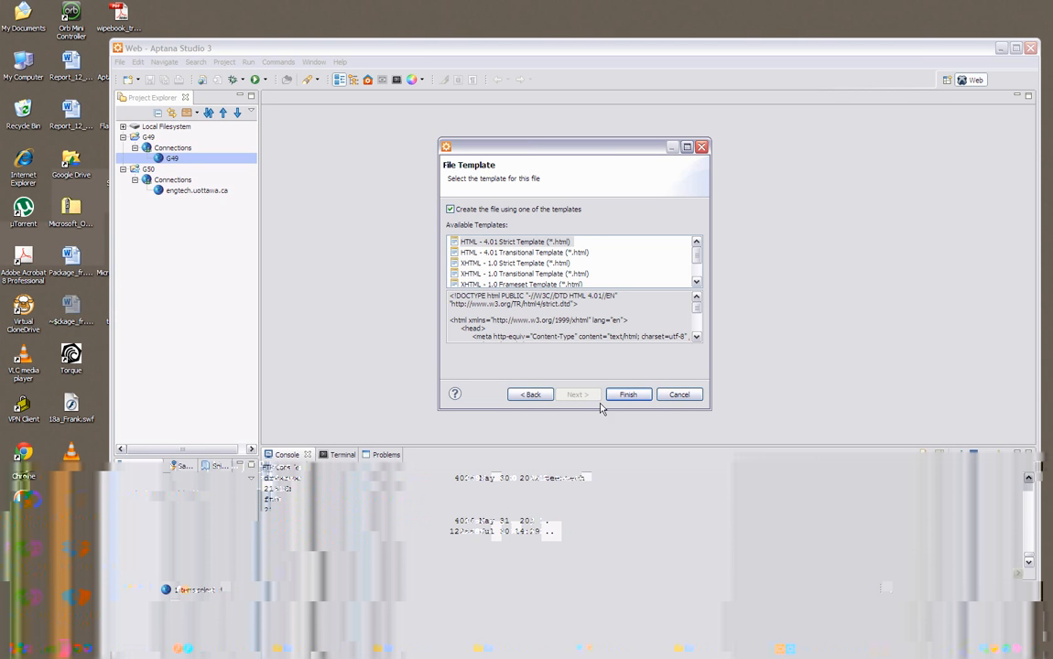
scroll(697, 277, "down", 1)
scroll(698, 276, "up", 2)
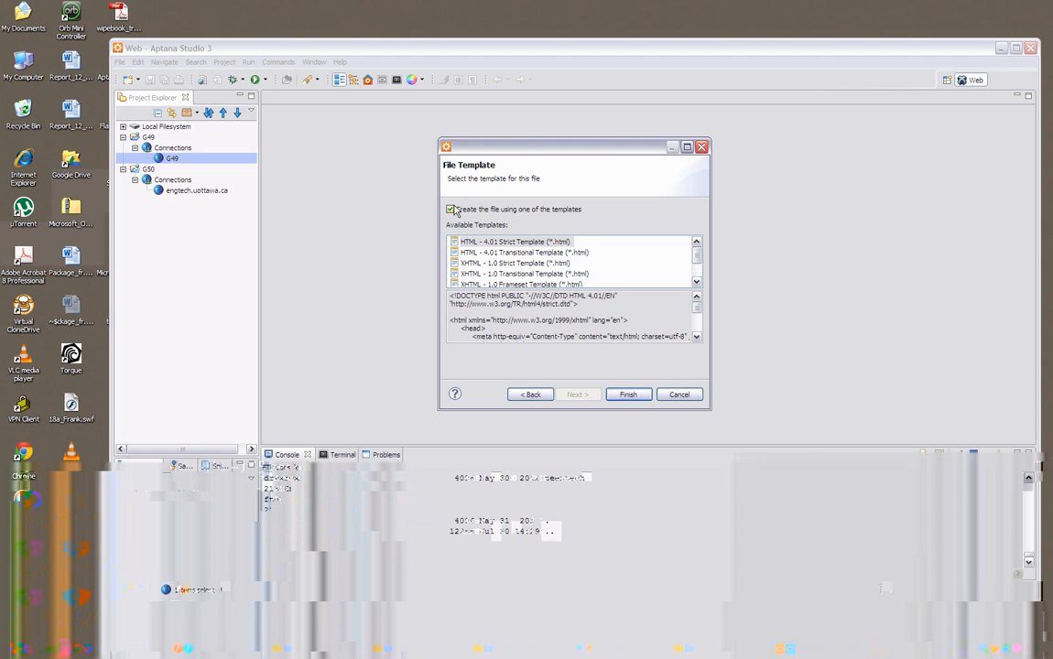
left_click(531, 394)
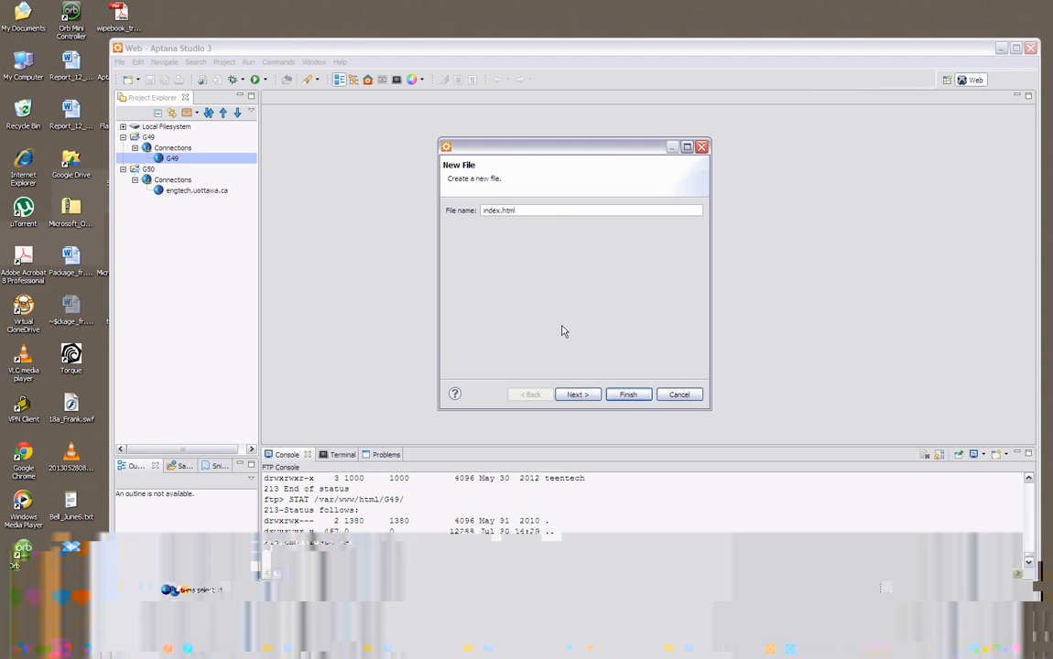
left_click(586, 394)
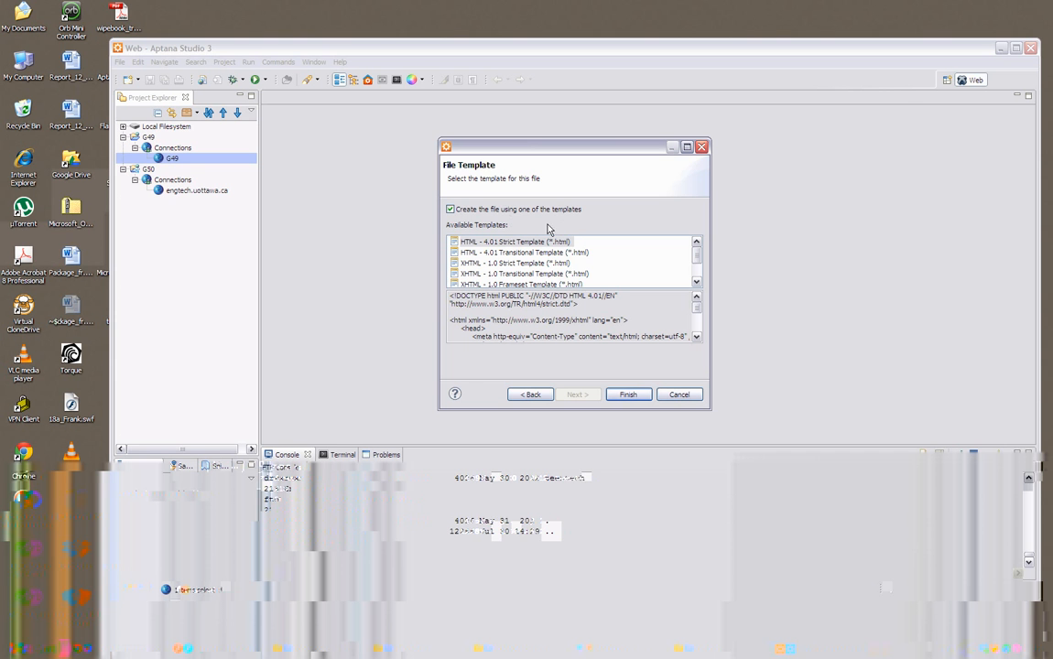
left_click(623, 396)
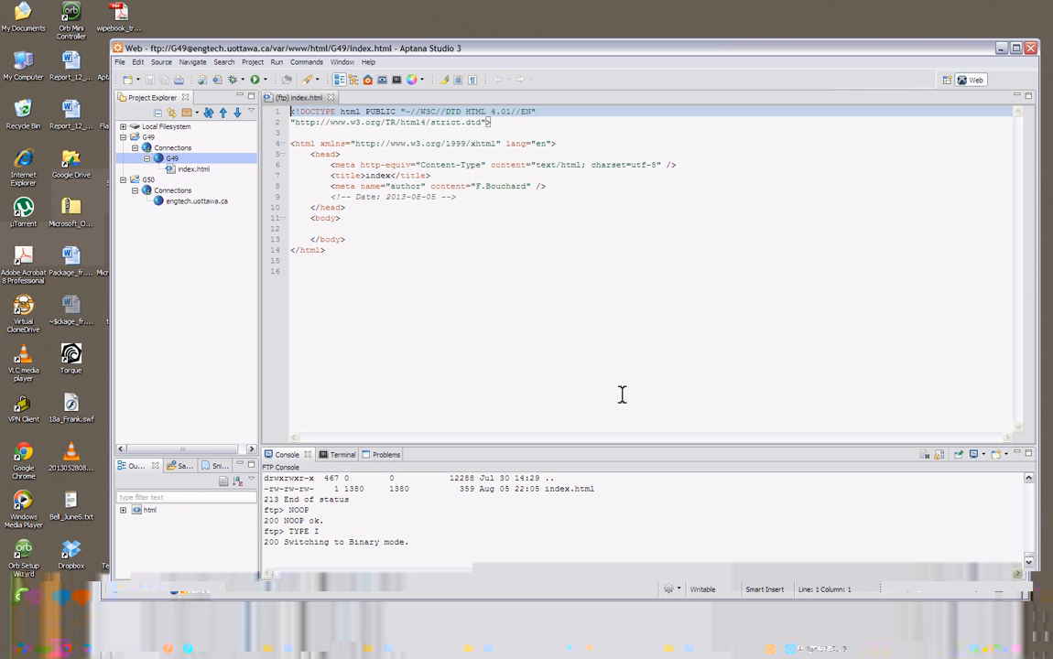
Add about a dozen blank lines between the opening and closing body tags of index.html.
left_click(370, 210)
left_click(336, 229)
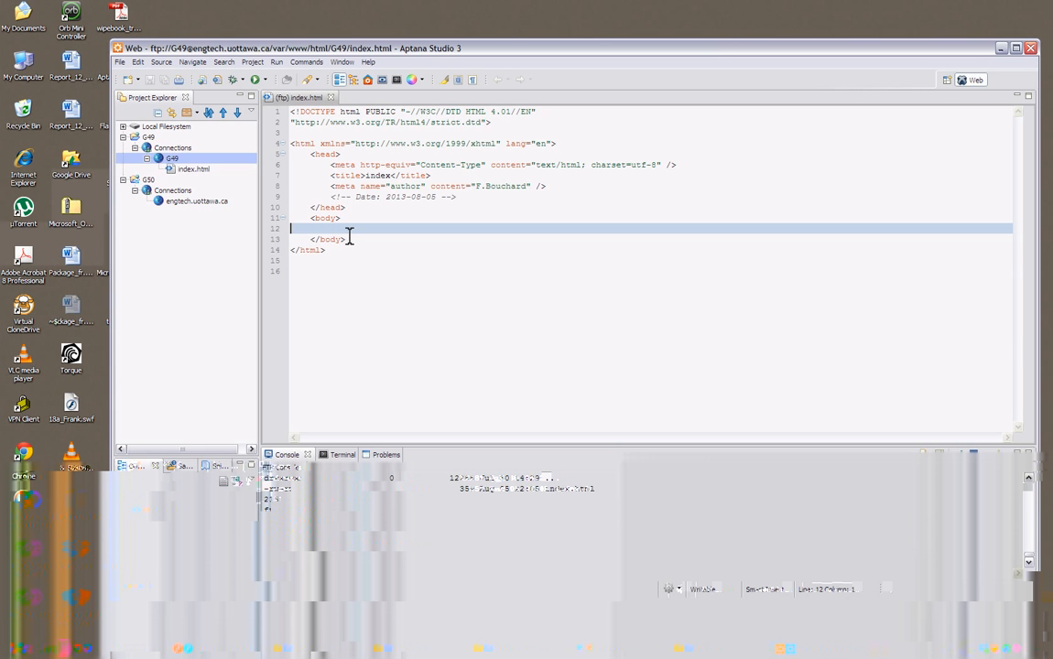
key("Return")
key("Return")
key("Return")
key("Return")
key("Return")
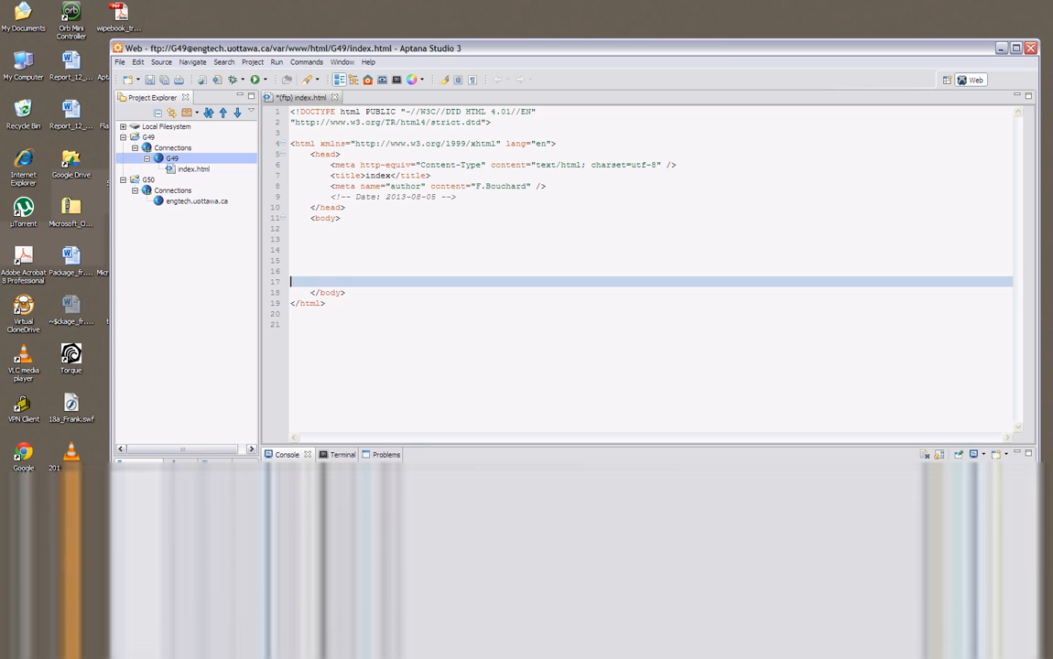
key("Return")
key("Return")
key("Return")
key("Return")
key("Return")
key("Return")
key("Return")
left_click(329, 242)
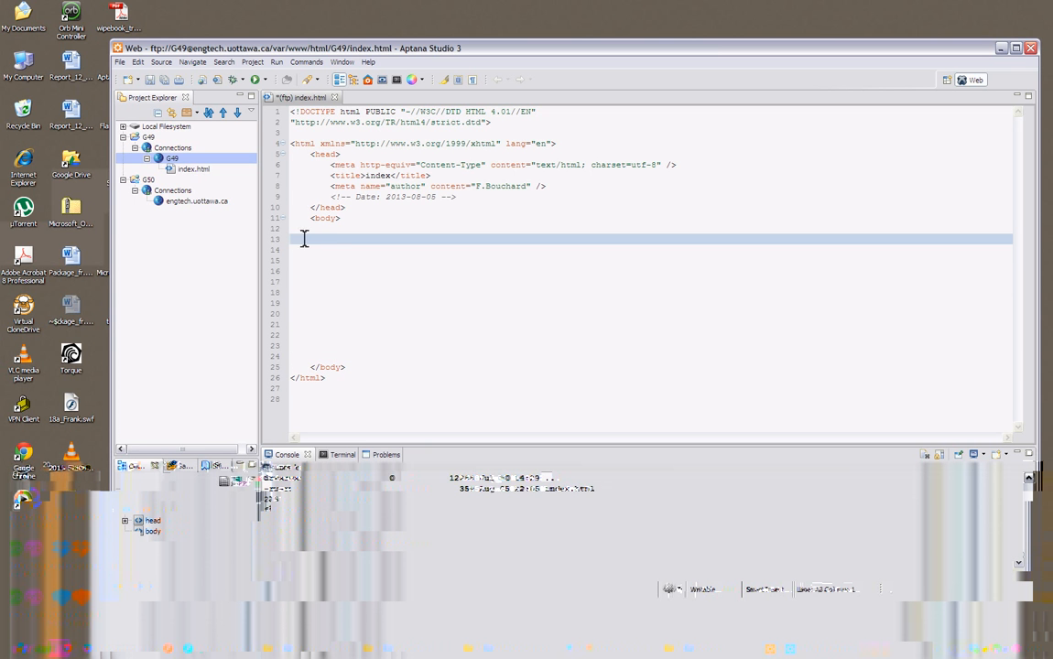
Examine the opening and closing body tags that enclose the page content in index.html.
left_click_drag(311, 219, 364, 219)
left_click(313, 370)
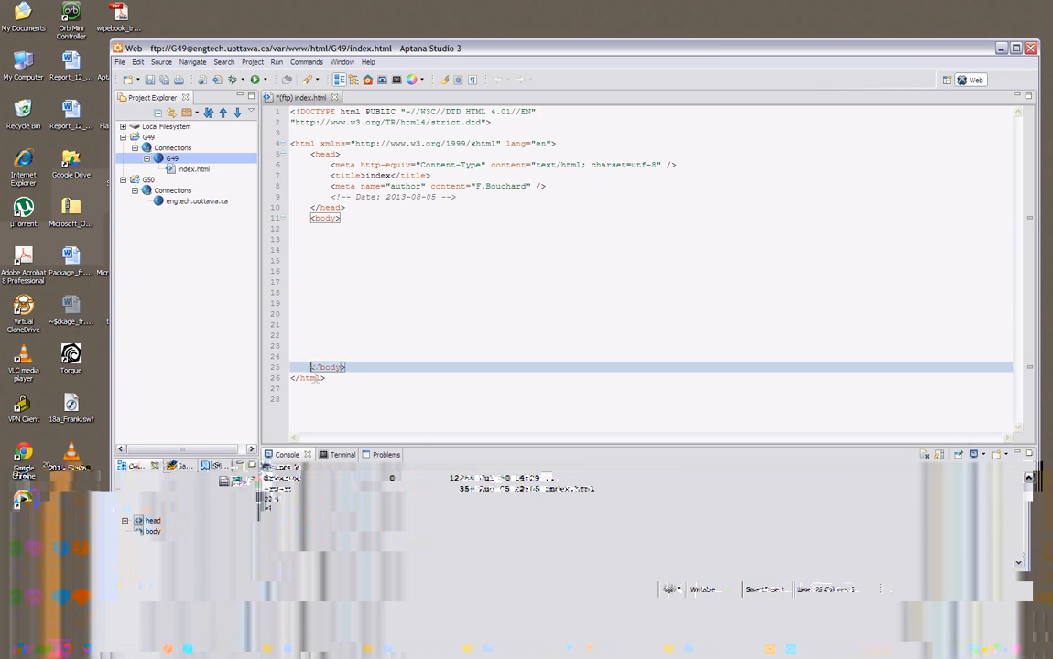
left_click(312, 222)
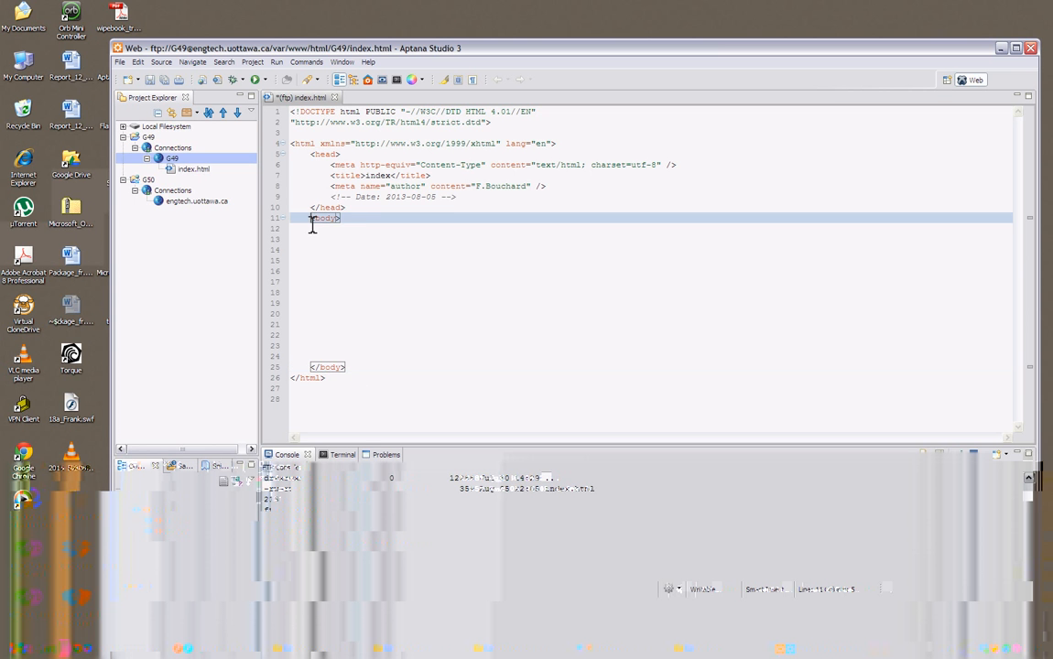
left_click(364, 210)
left_click(369, 218)
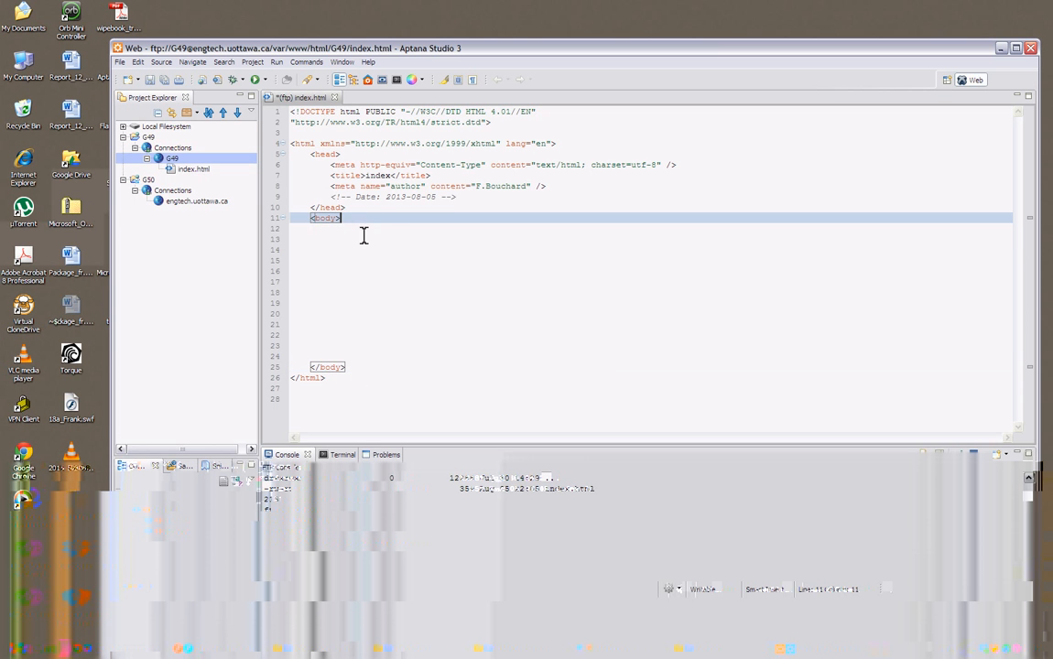
left_click(342, 283)
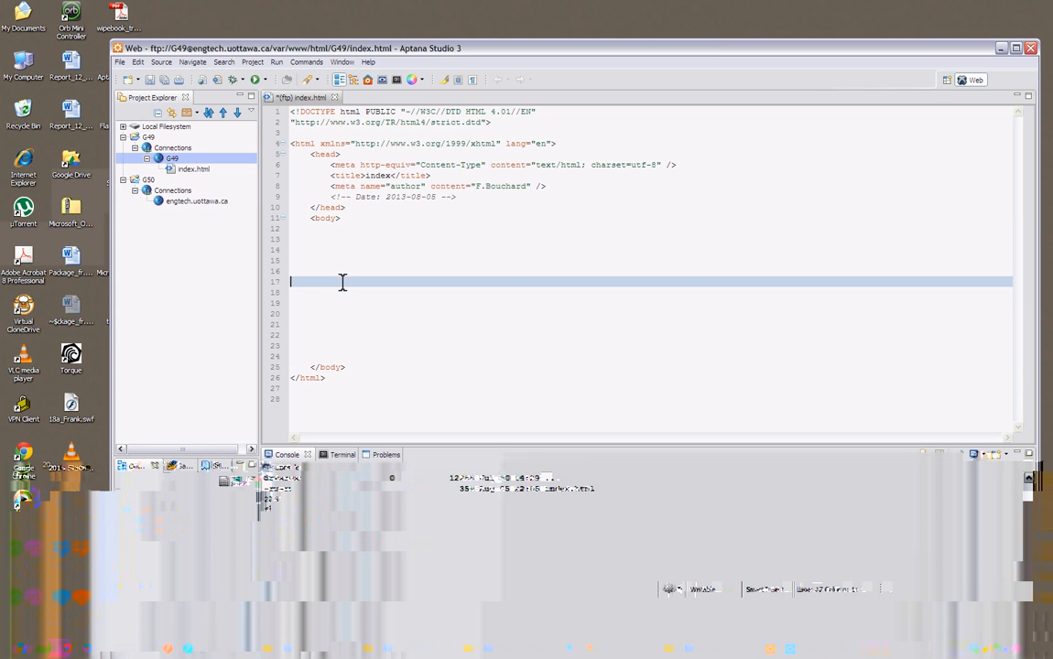
left_click(319, 219)
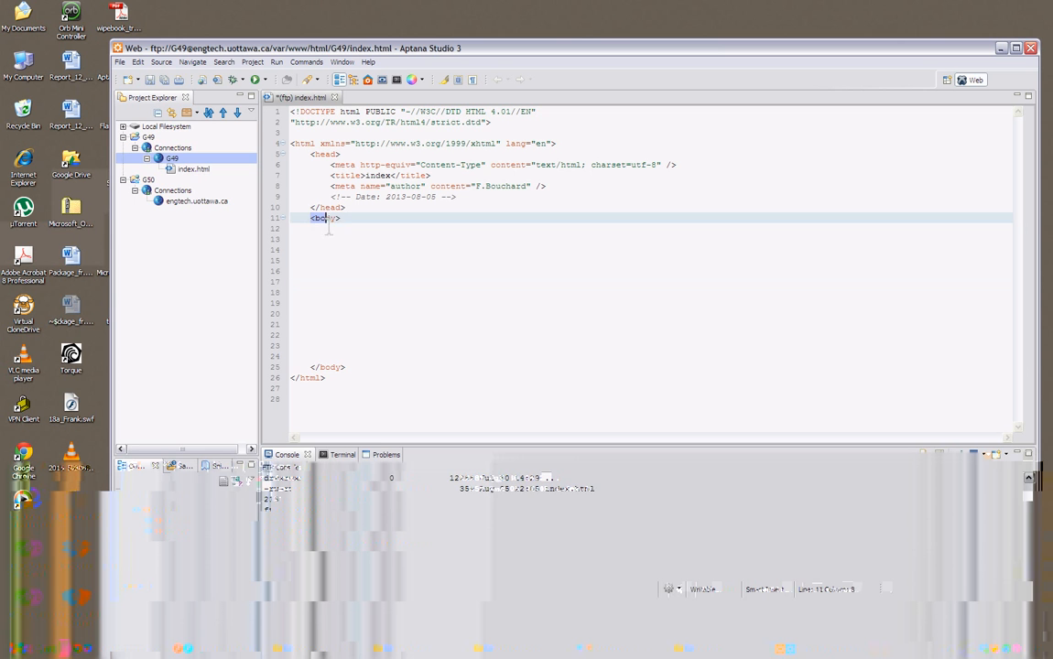
left_click(316, 370)
Enter the text "Hello new website" on line 13 inside the body of index.html and save the file.
left_click(308, 244)
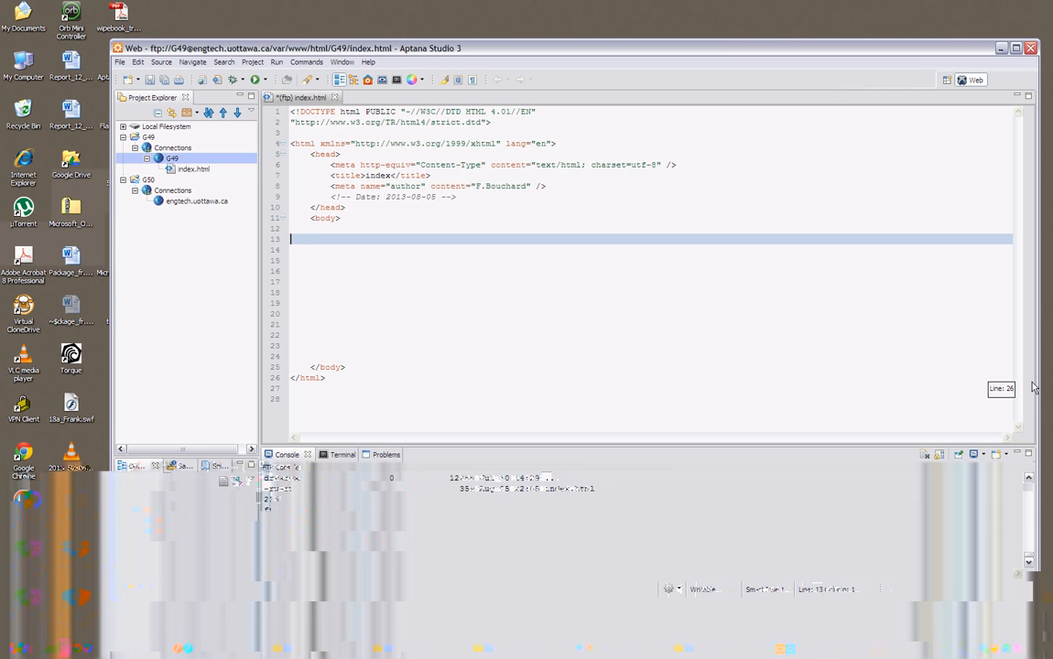
type("Hello new website")
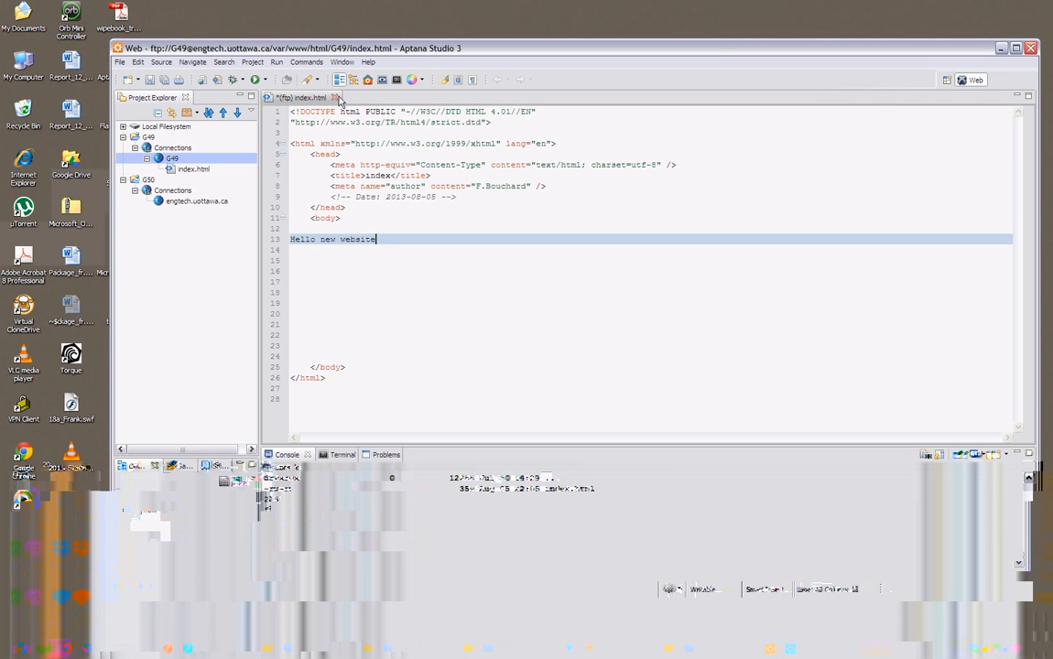
left_click(150, 80)
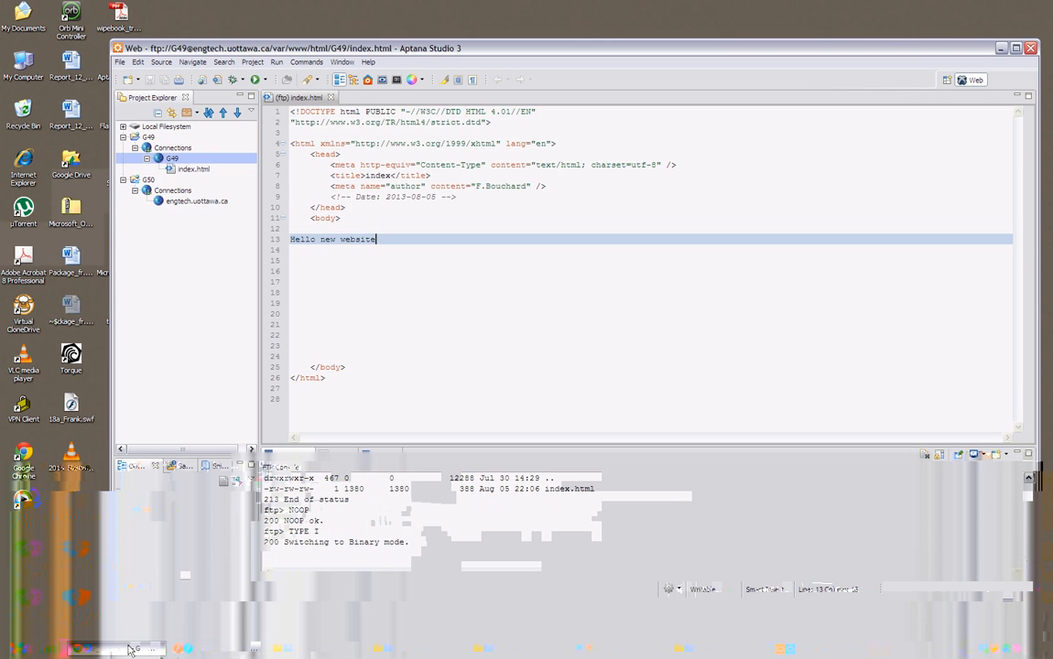
Switch to Chrome, load engtech.uottawa.ca/G49, and check the published page's text and address.
left_click(123, 648)
left_click(225, 27)
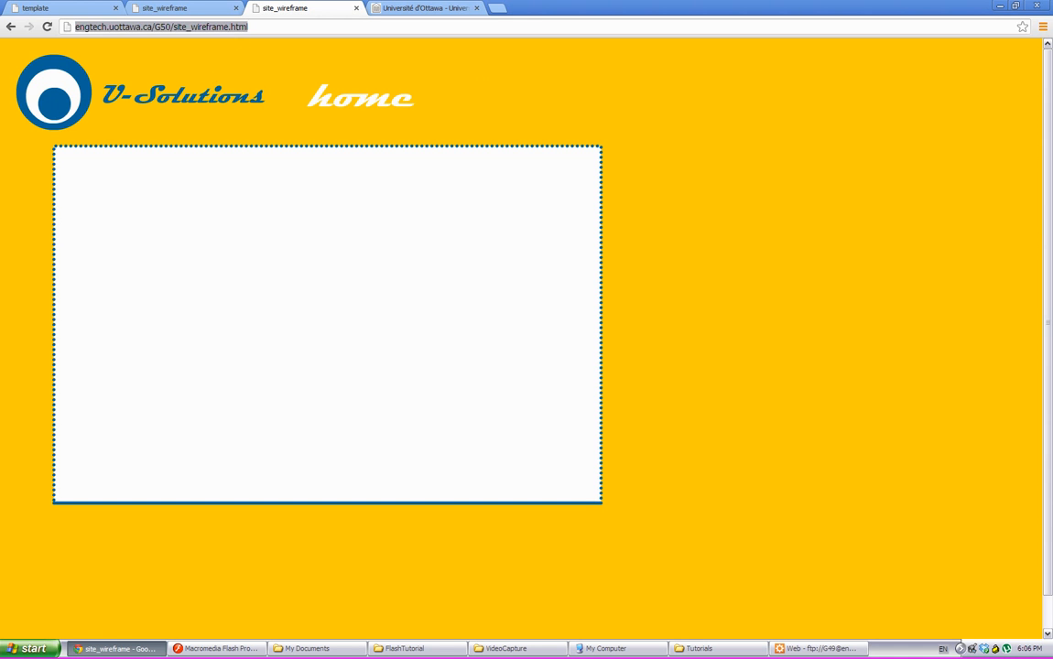
type("engtec")
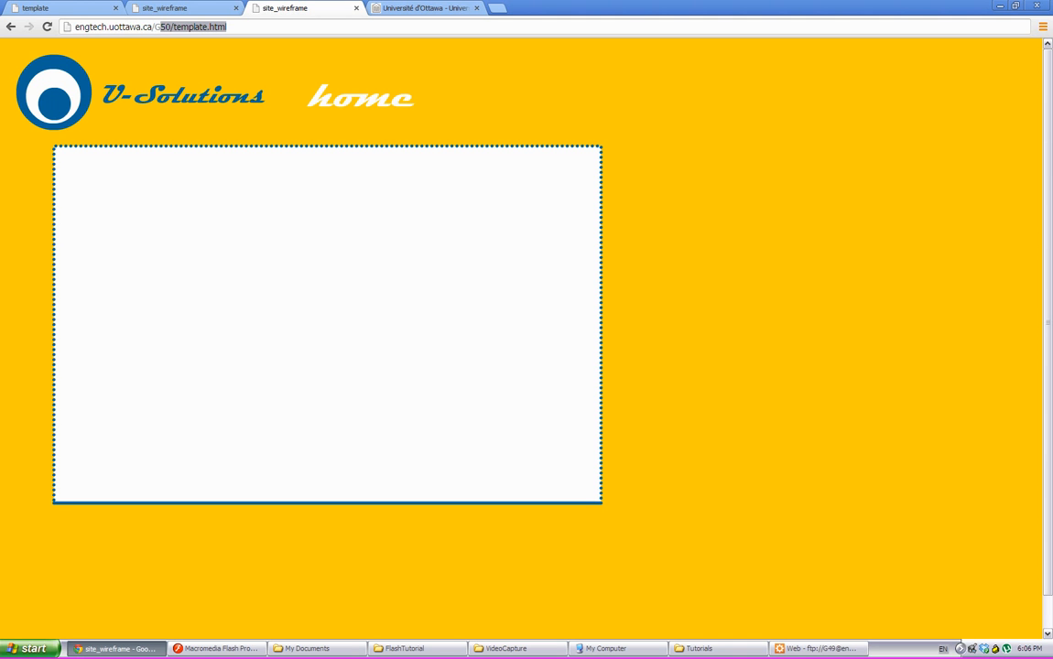
type("h.uottawa.ca/G49")
key("Return")
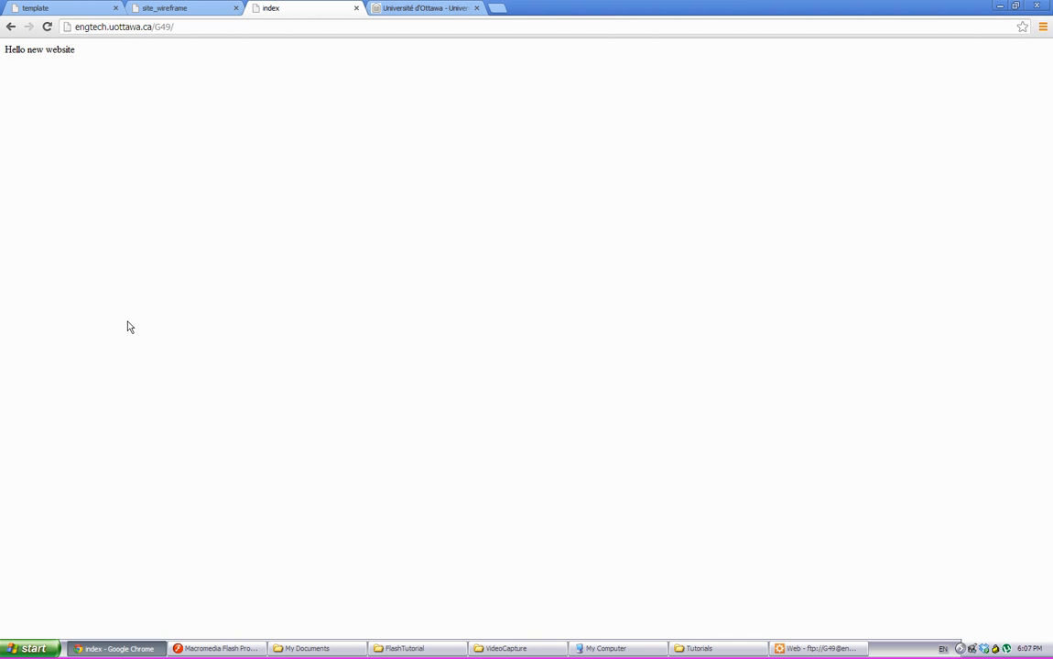
left_click_drag(11, 48, 117, 52)
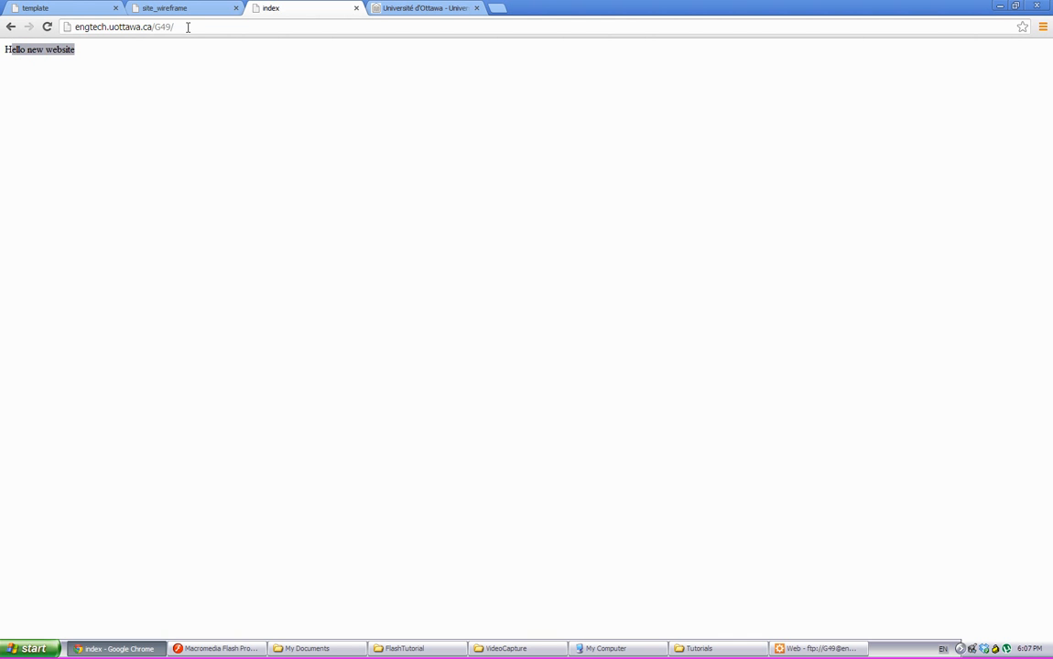
left_click(228, 23)
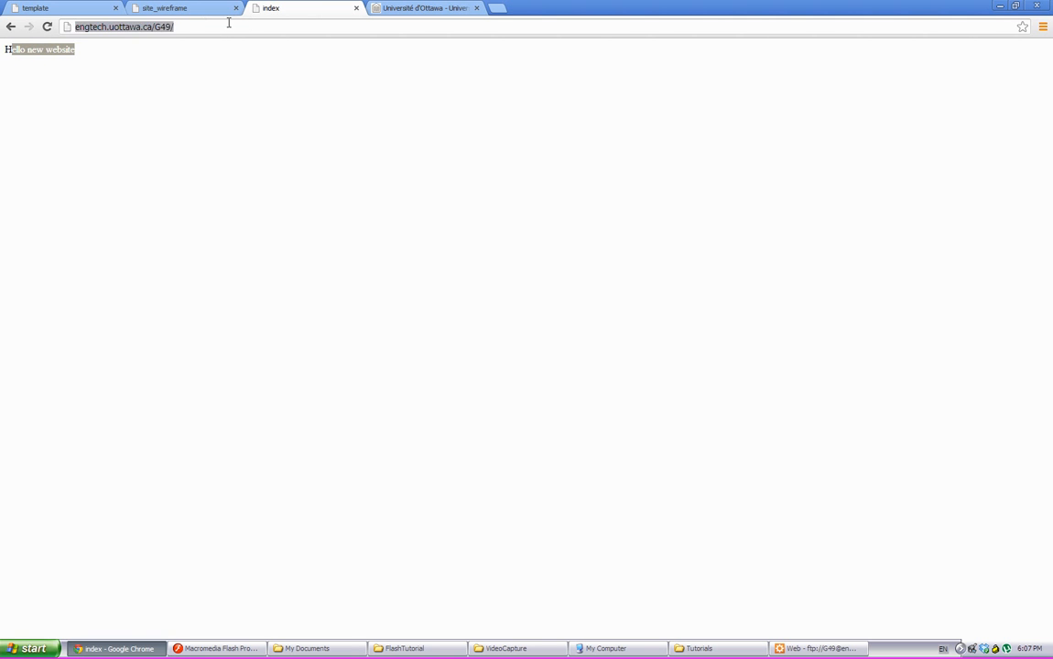
left_click(242, 23)
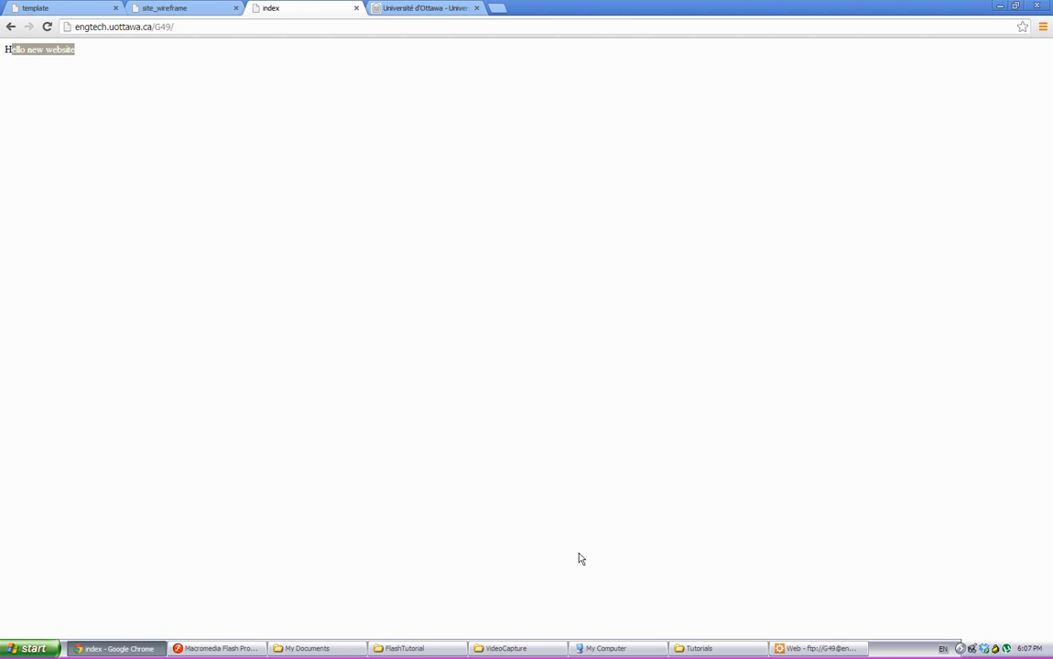
Copy site_wireframe.html and site_wireframe.swf from the FlashTutorial folder into the G49 remote connection in Aptana Studio 3.
left_click(828, 648)
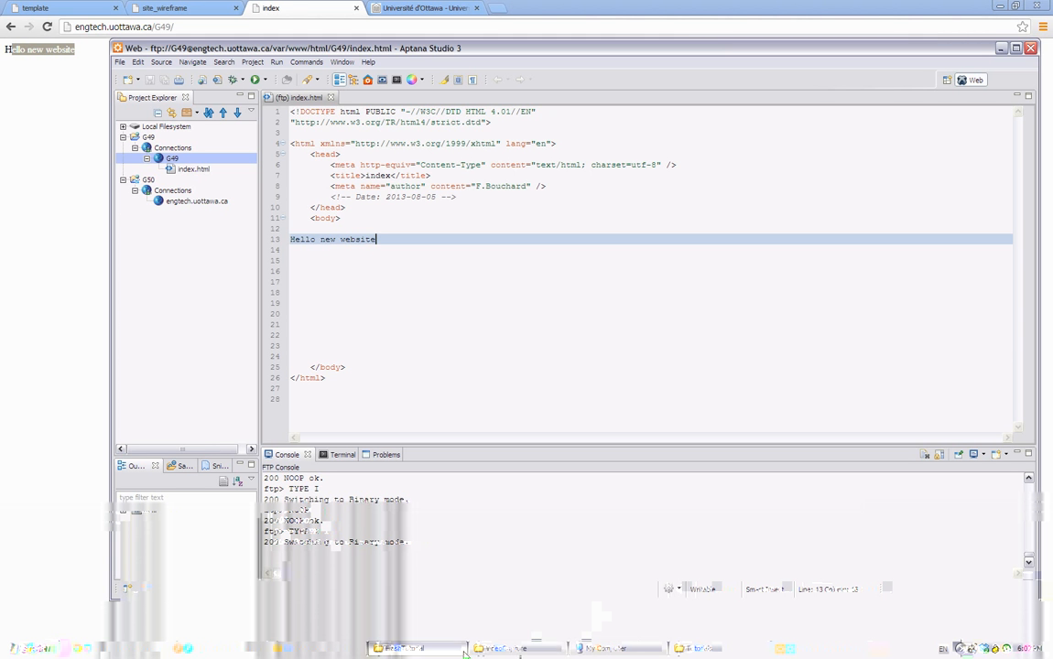
left_click(712, 652)
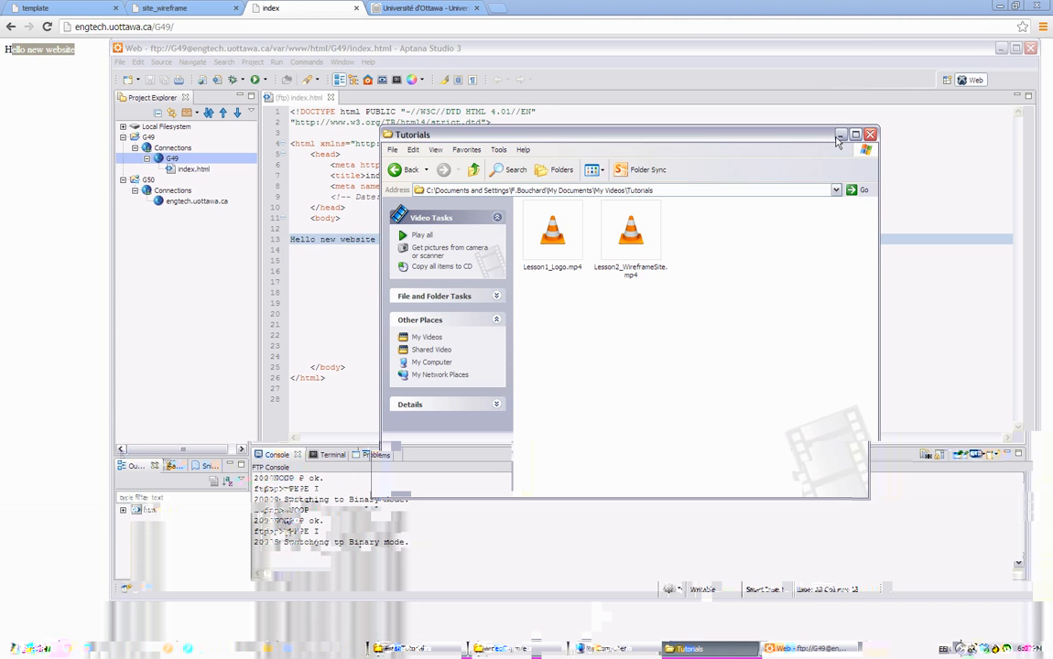
left_click(448, 649)
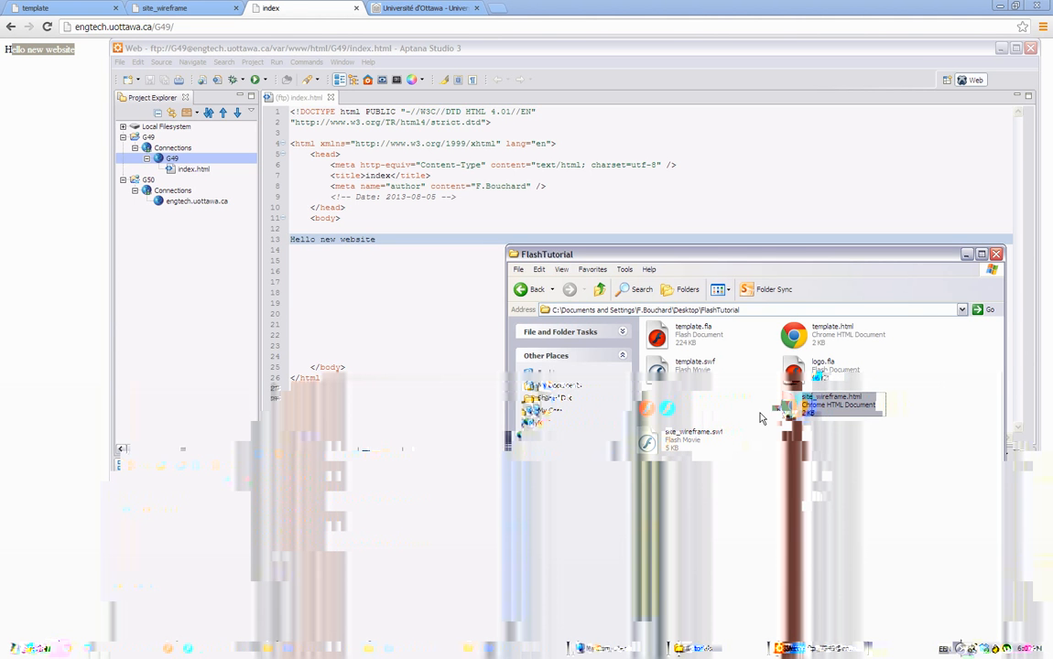
left_click_drag(675, 446, 168, 162)
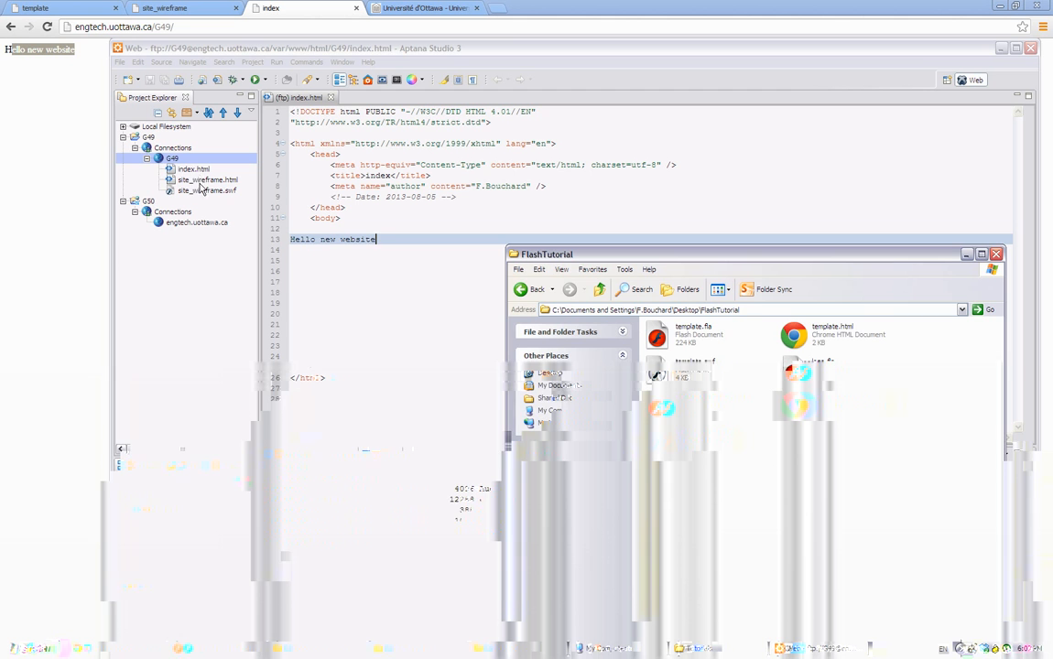
left_click(198, 190)
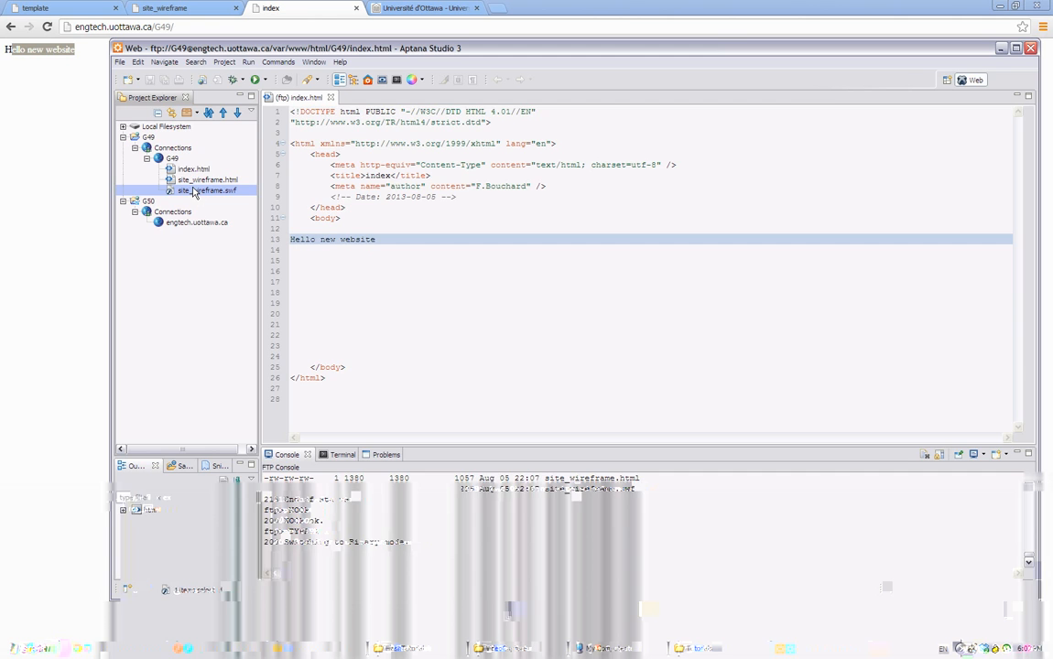
Switch to Chrome and load engtech.uottawa.ca/G49/site_wireframe.html to view the uploaded wireframe page.
left_click(87, 86)
left_click(169, 25)
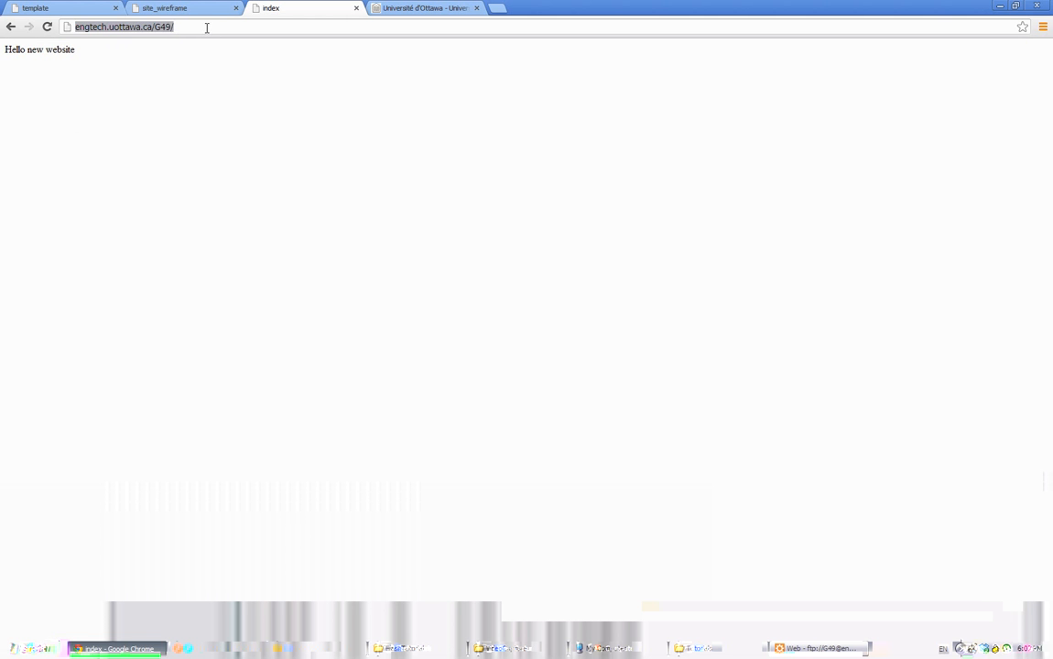
left_click(212, 27)
type("site_wireframe.html")
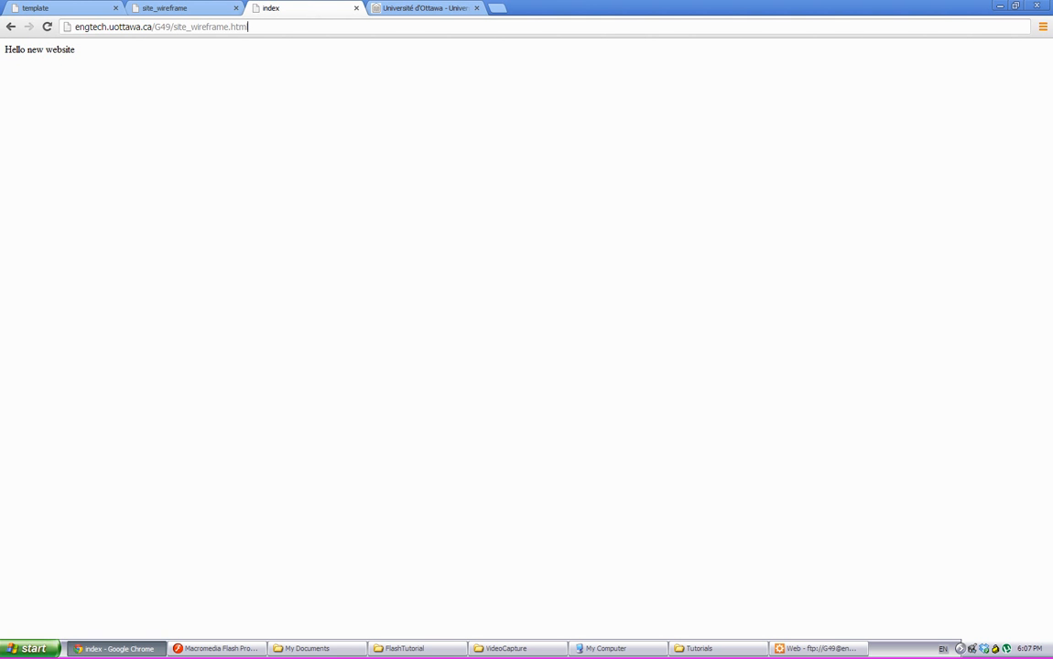
key("Return")
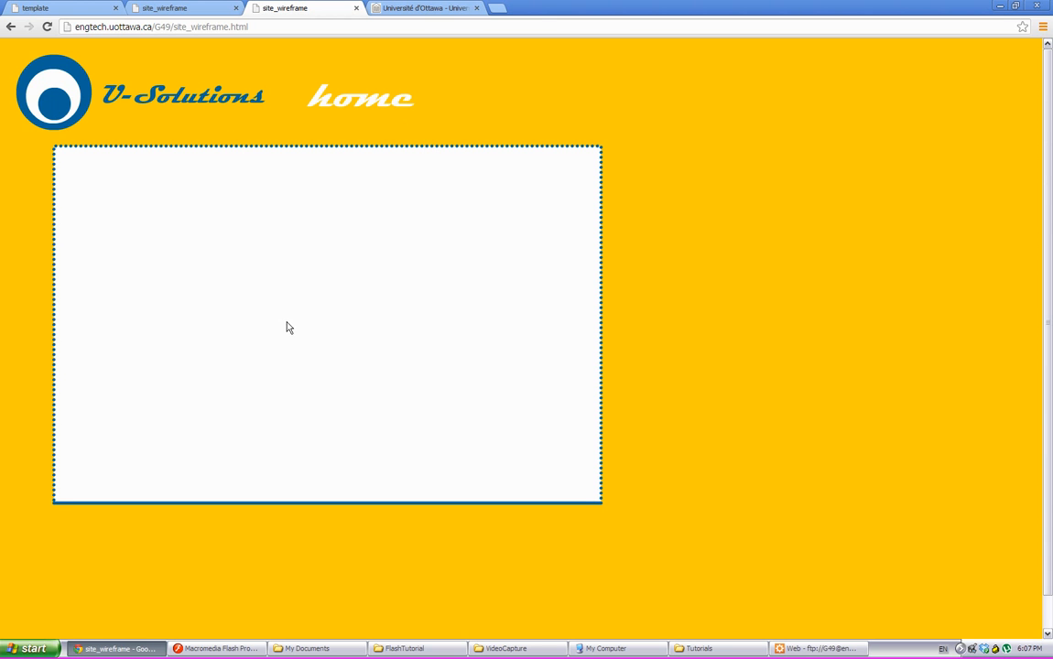
Switch back to Aptana Studio 3 and place the text cursor after "Hello new website" in index.html.
left_click(780, 647)
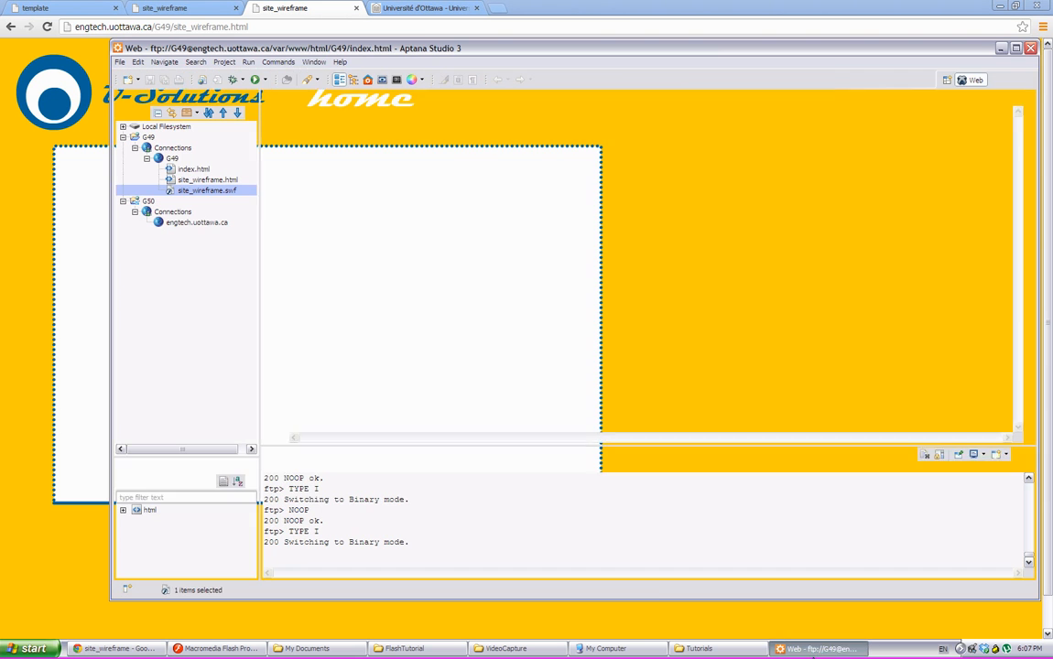
left_click(404, 256)
left_click(406, 240)
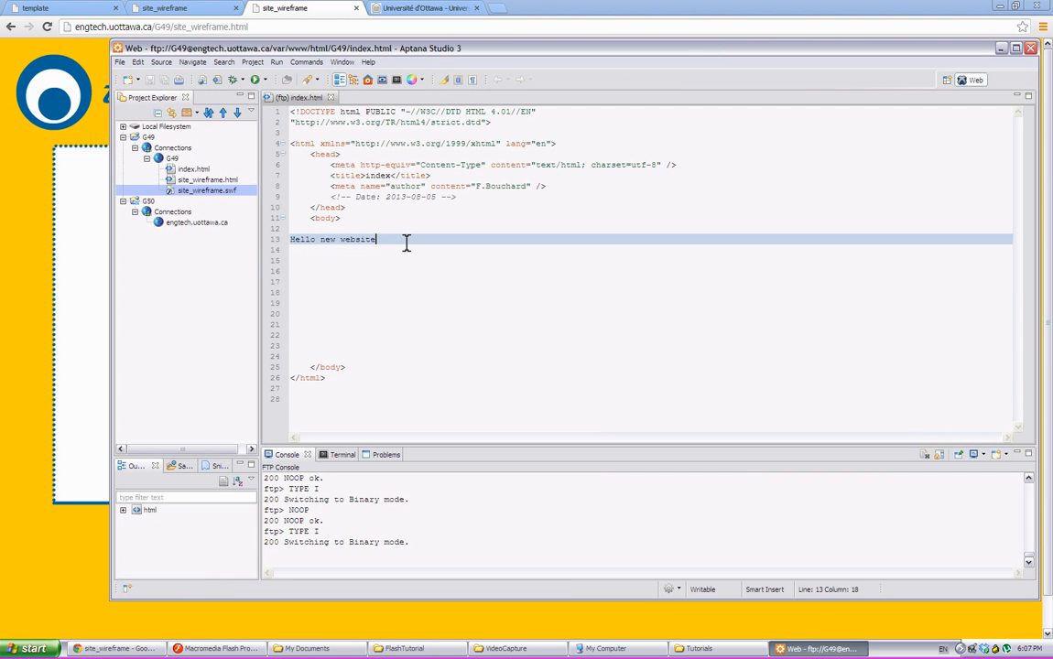